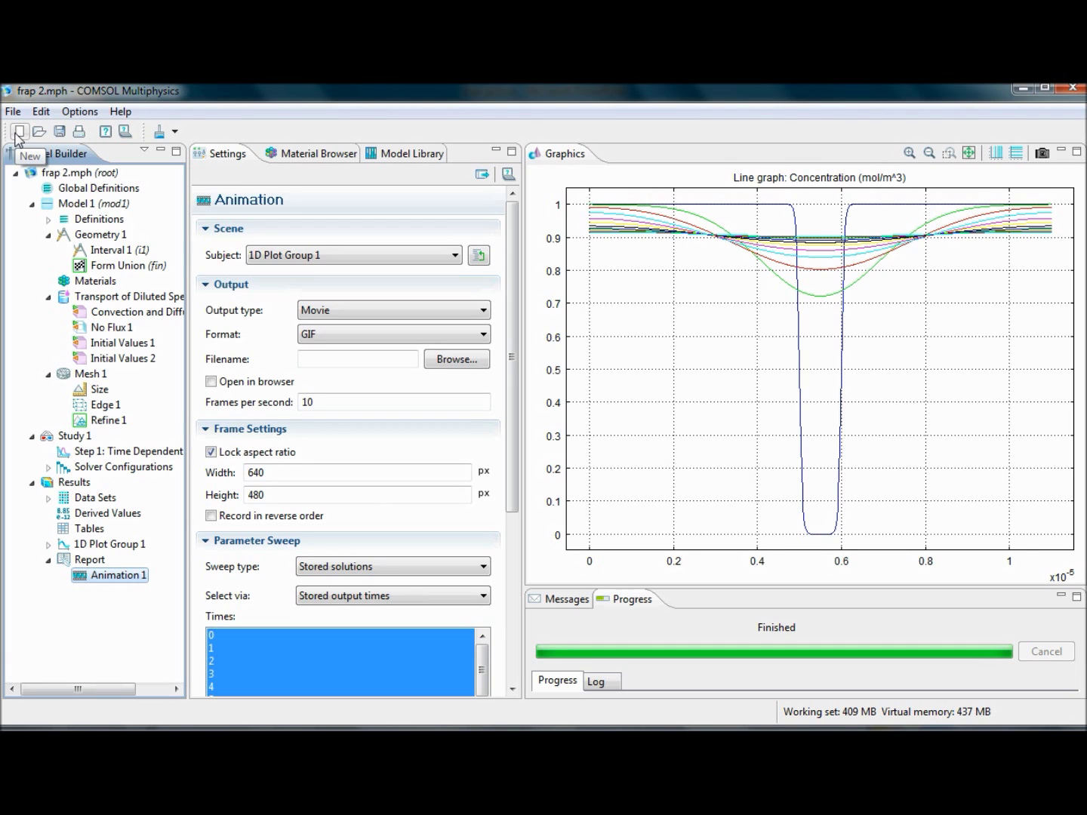
Create a new 1D model with the Transport of Diluted Species physics and a Time Dependent preset study
left_click(17, 132)
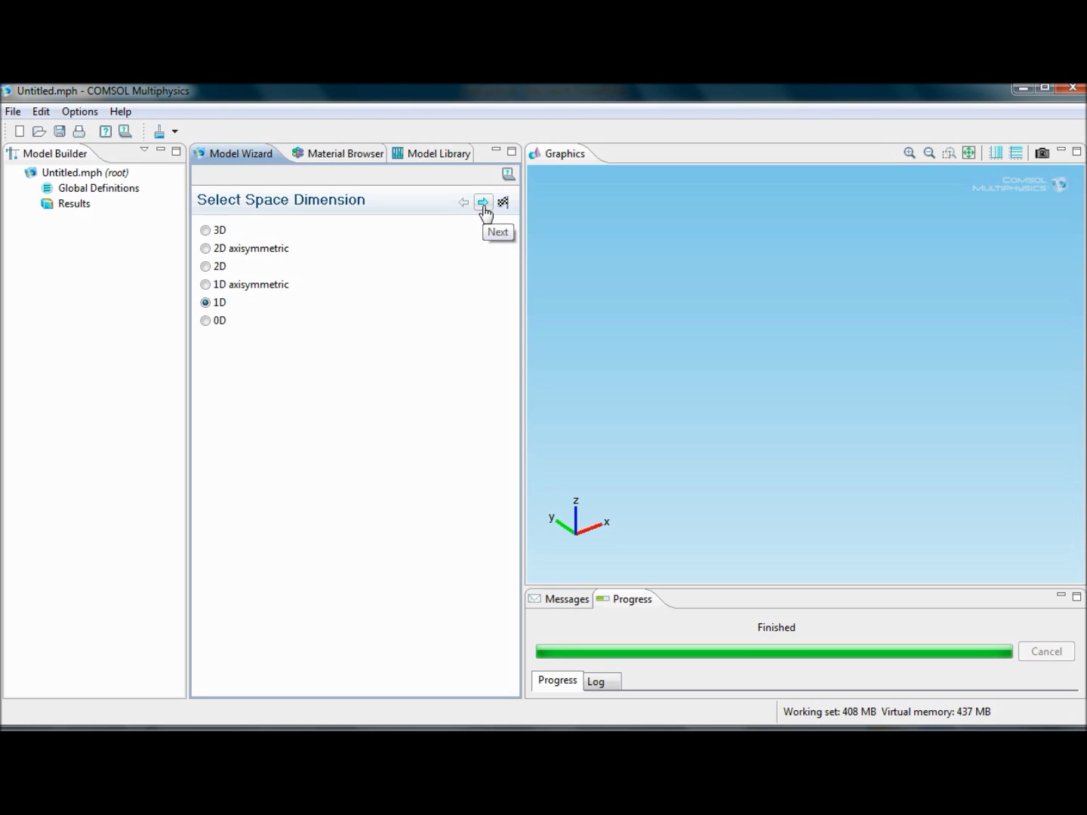
left_click(482, 203)
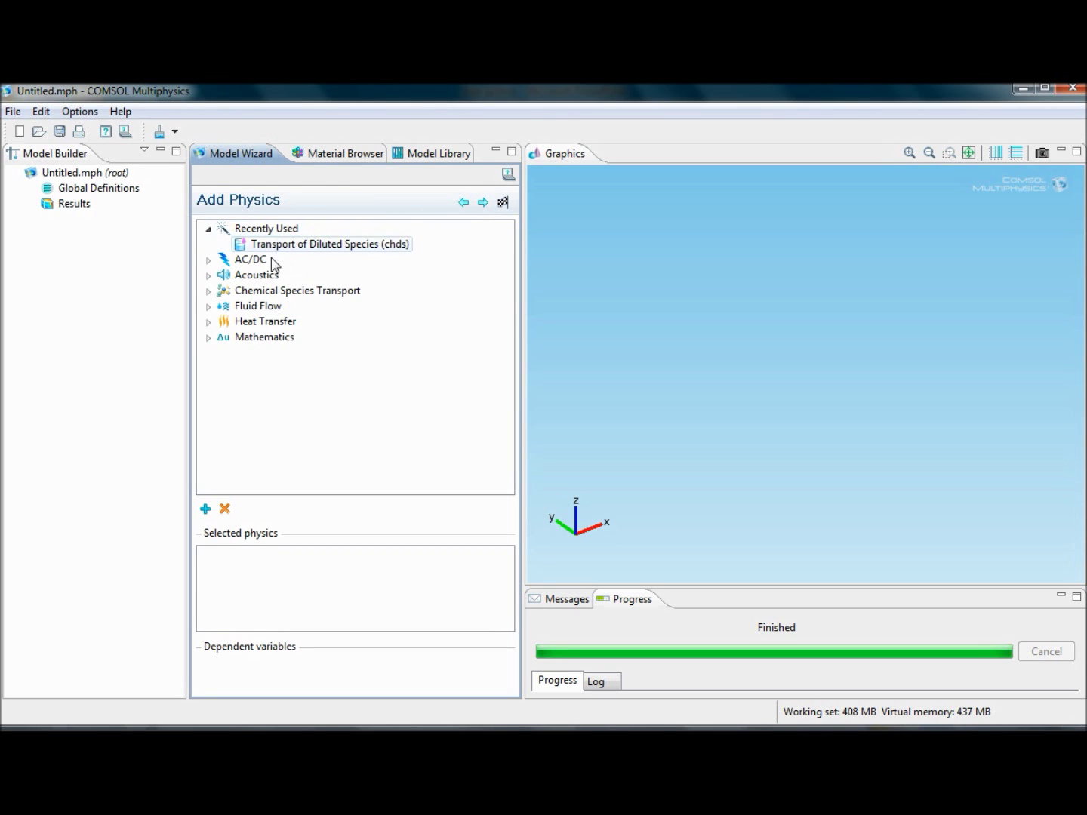
left_click(208, 229)
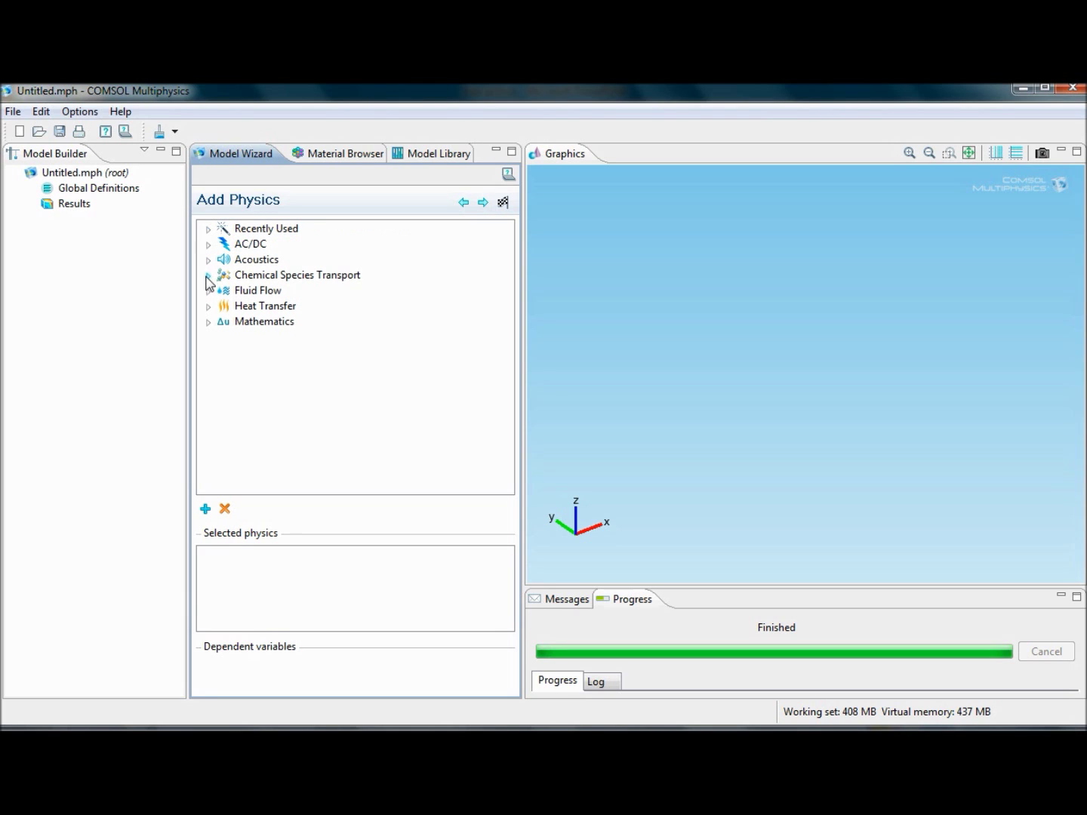
left_click(207, 278)
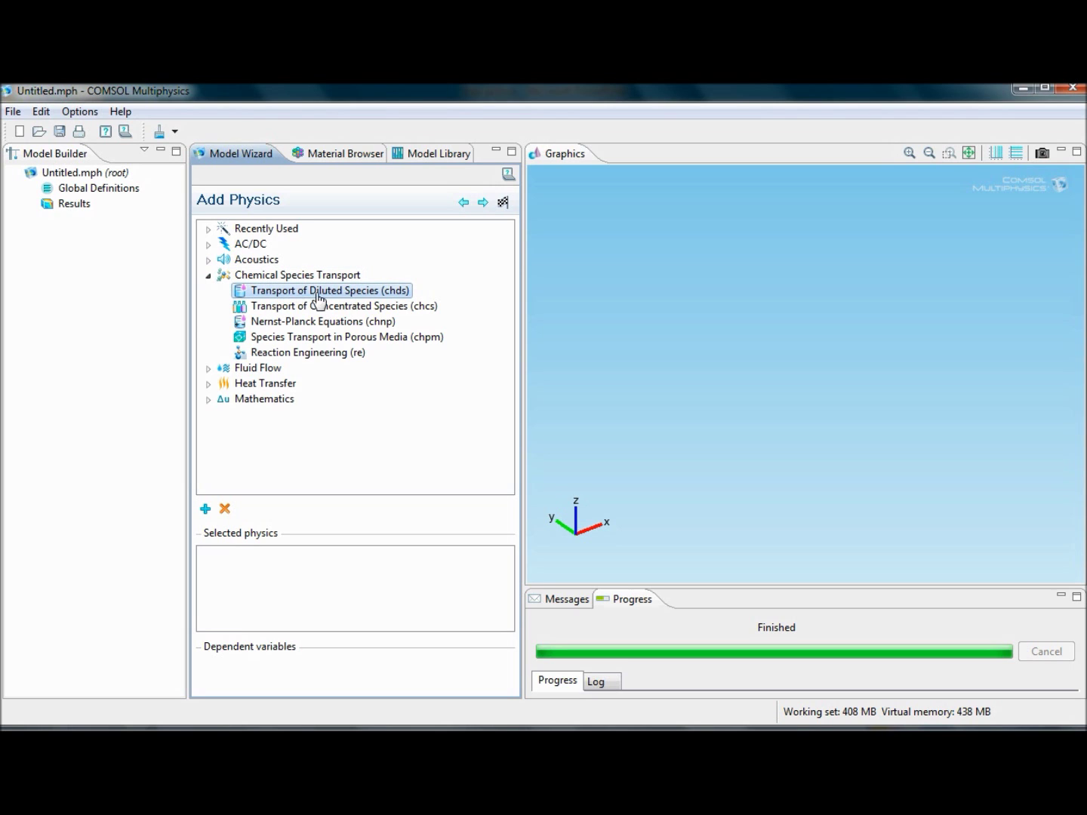
left_click(482, 202)
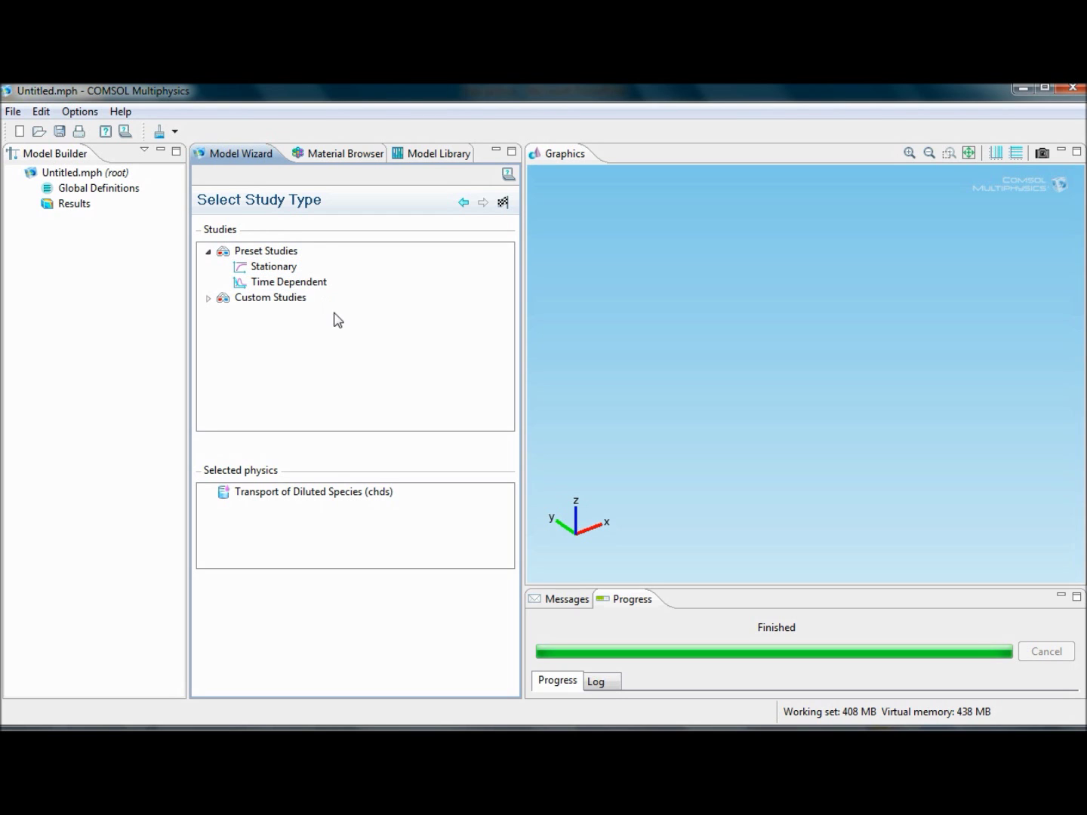
left_click(308, 284)
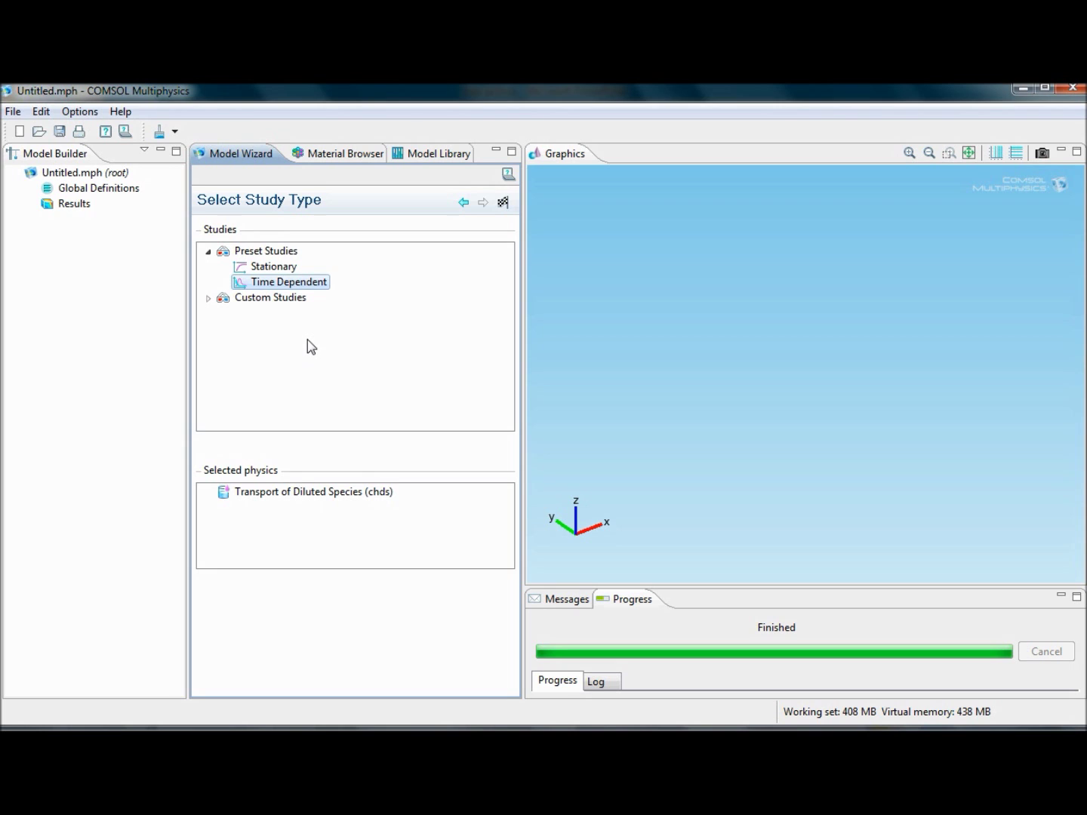
left_click(503, 204)
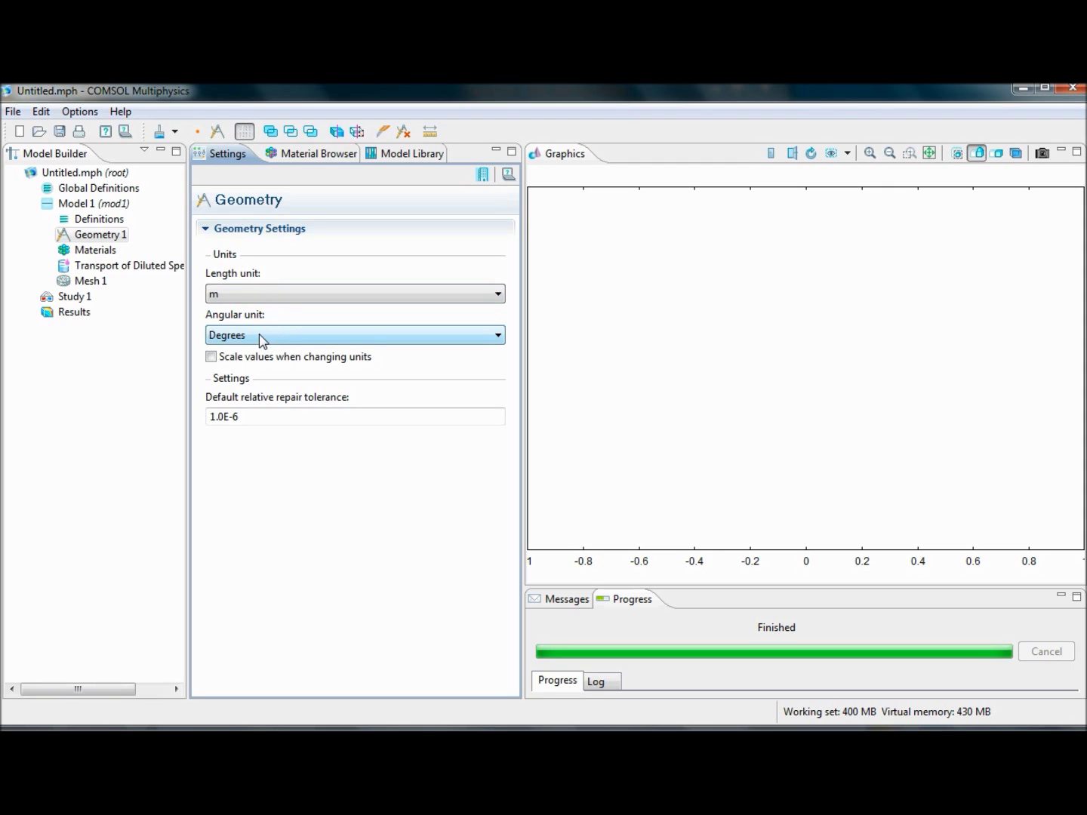
Add an interval to Geometry 1 with number of intervals Many and points 0 5e-6 6e-6 11e-6 m, and build it
left_click(271, 423)
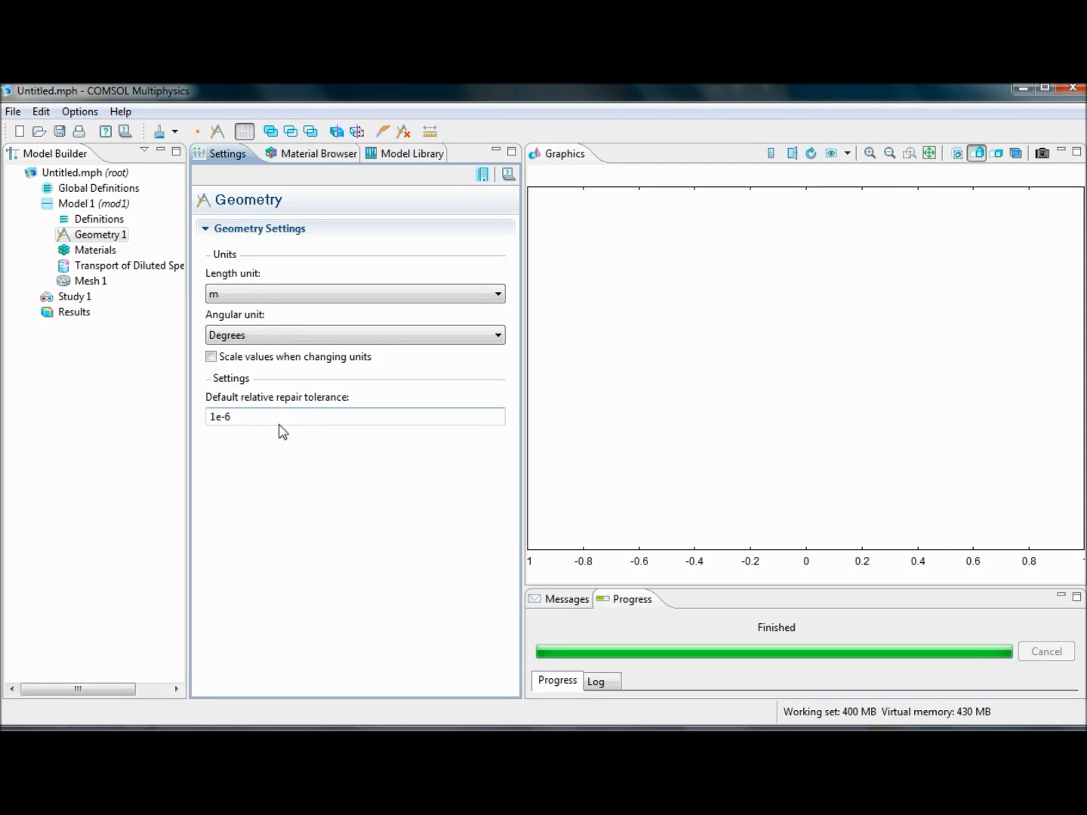
left_click(48, 235)
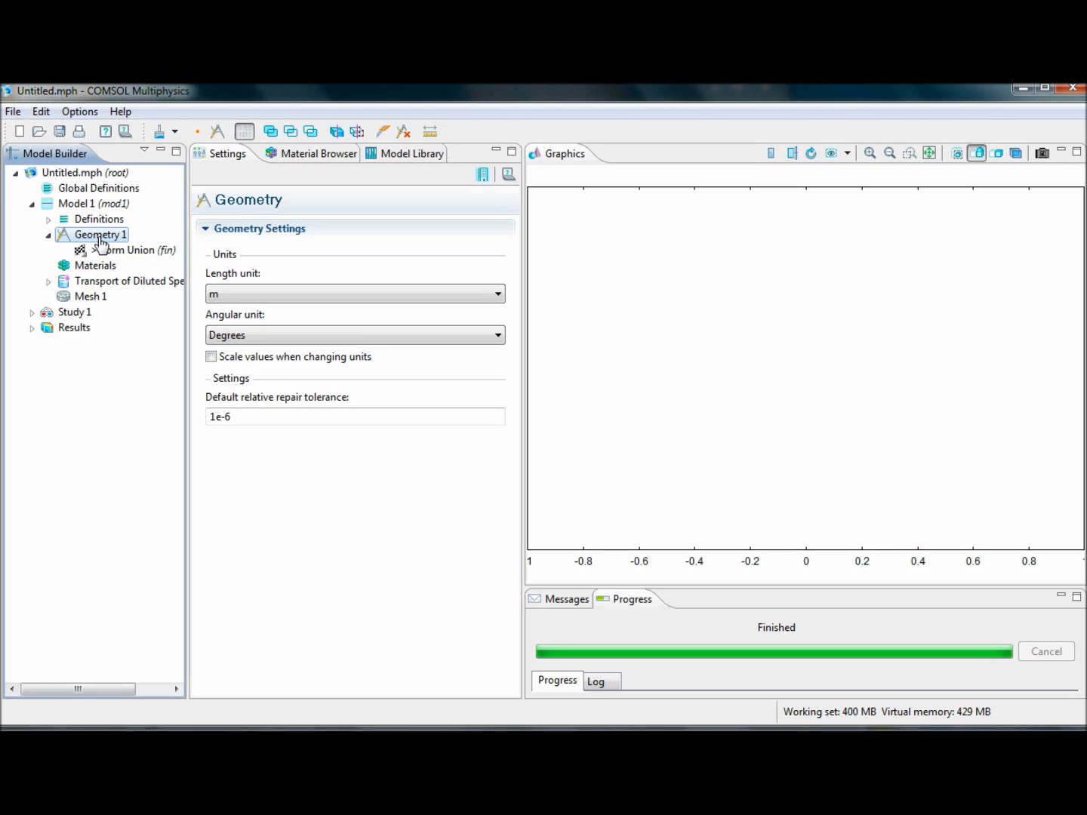
right_click(100, 243)
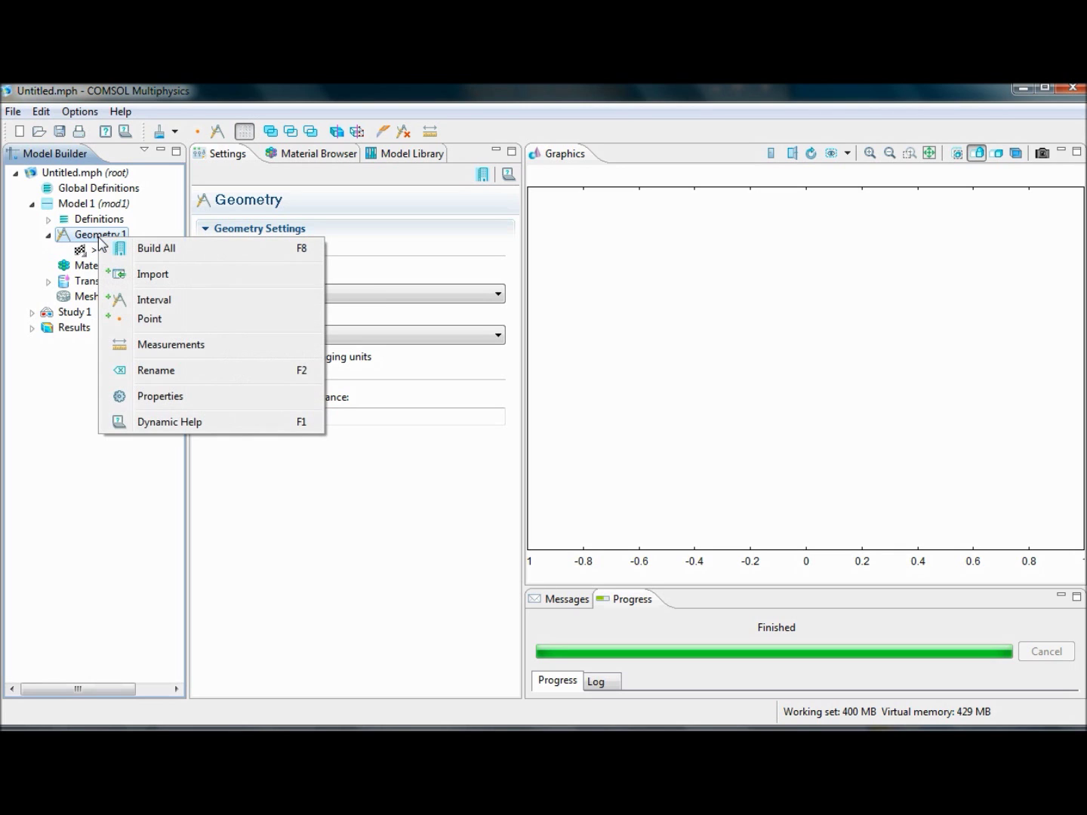
left_click(159, 302)
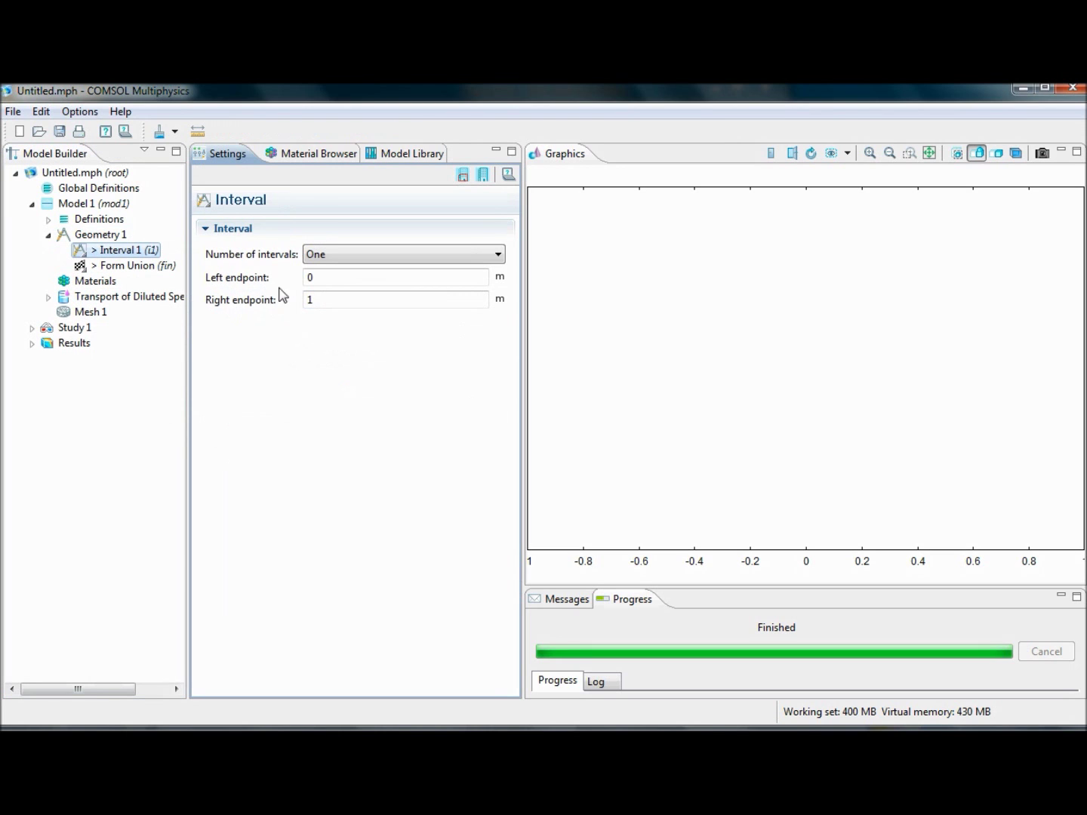
left_click(357, 255)
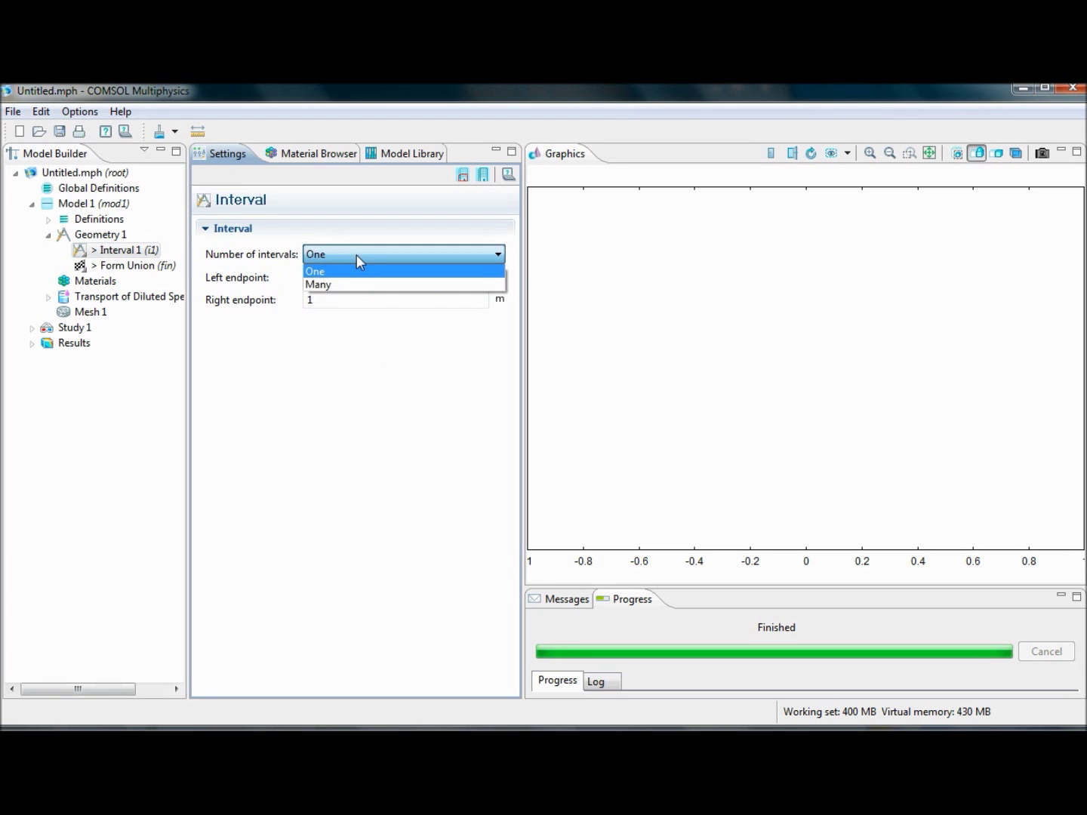
left_click(367, 286)
left_click_drag(331, 278, 279, 284)
type("0 5e-6 6e-6 11e-6")
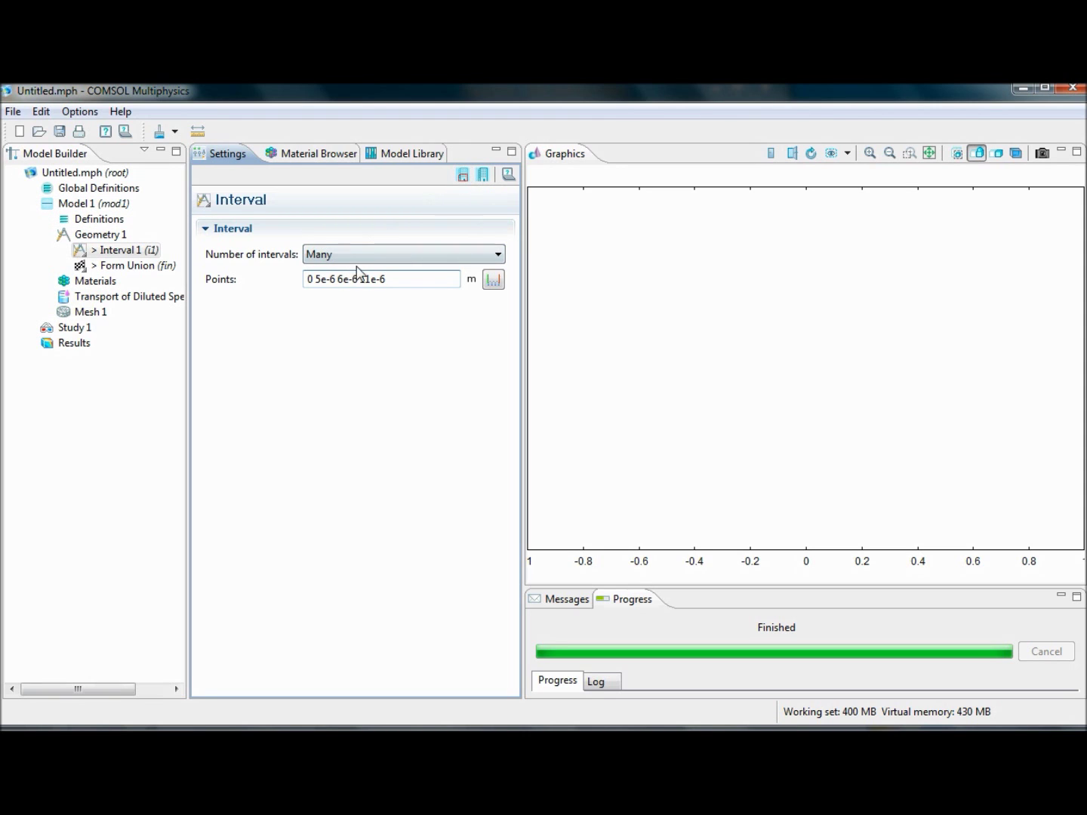
left_click(462, 174)
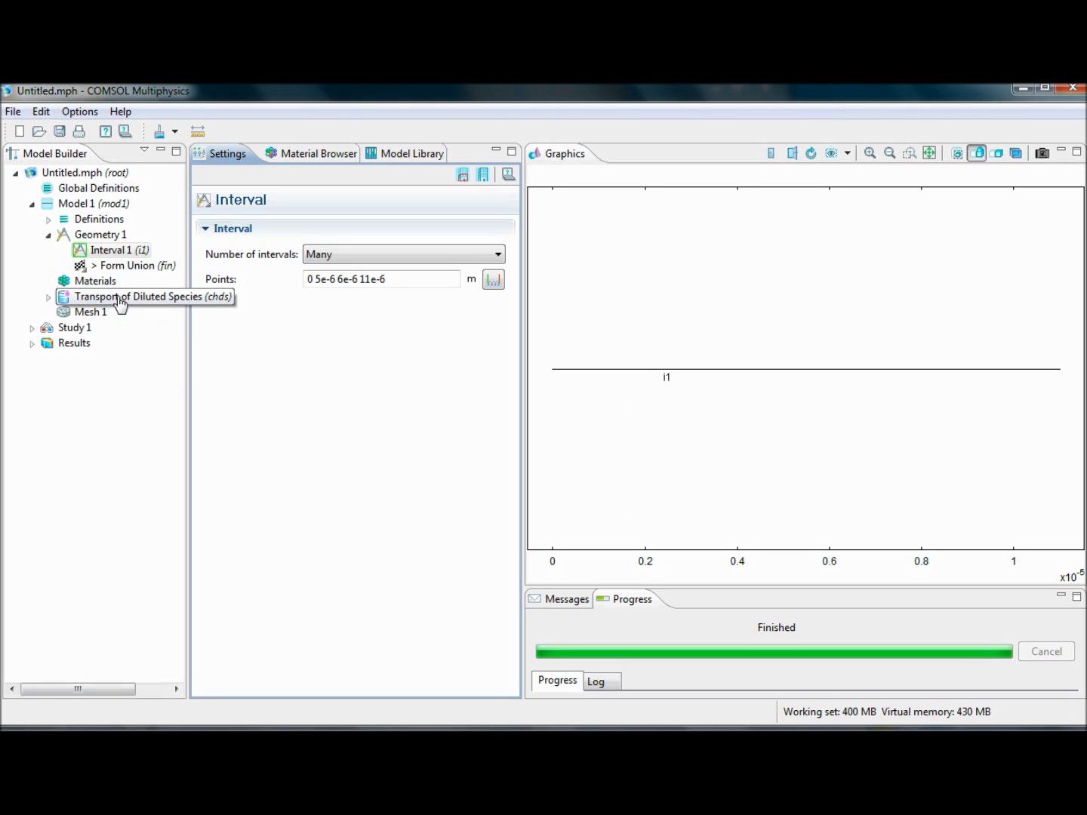
Disable the Convection transport mechanism for Transport of Diluted Species, keeping all domains selected
left_click(82, 301)
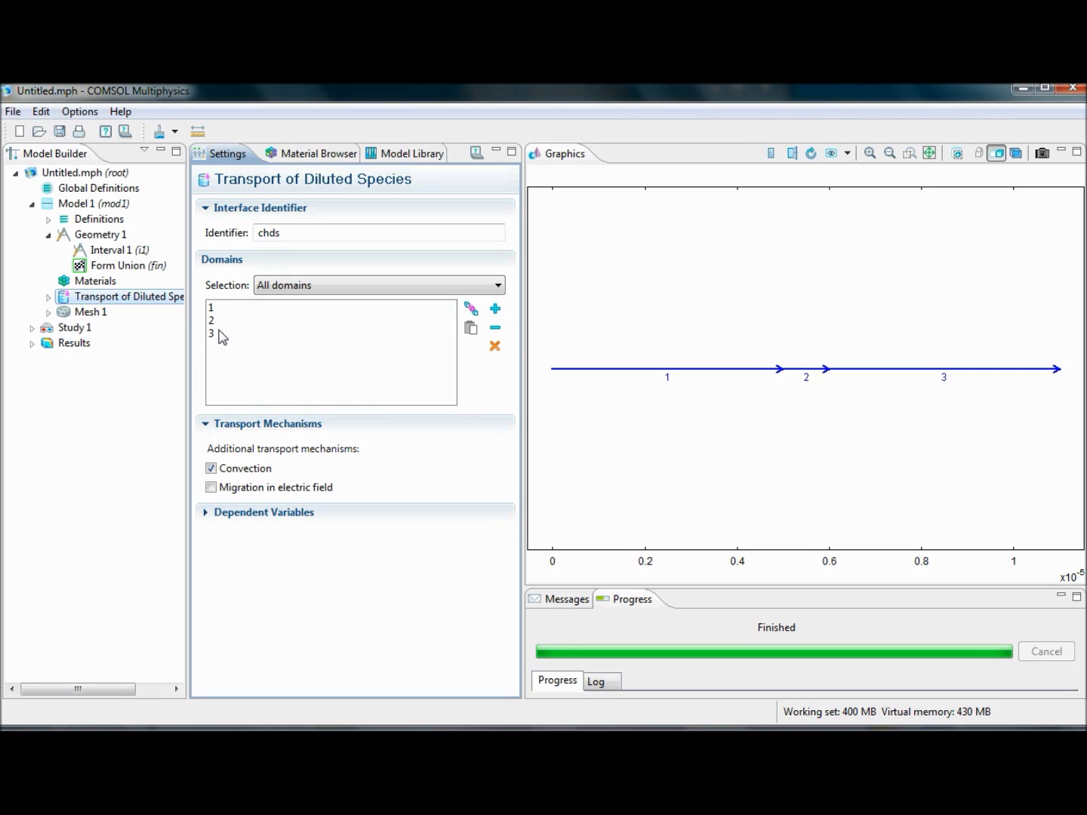
left_click(407, 287)
left_click(317, 287)
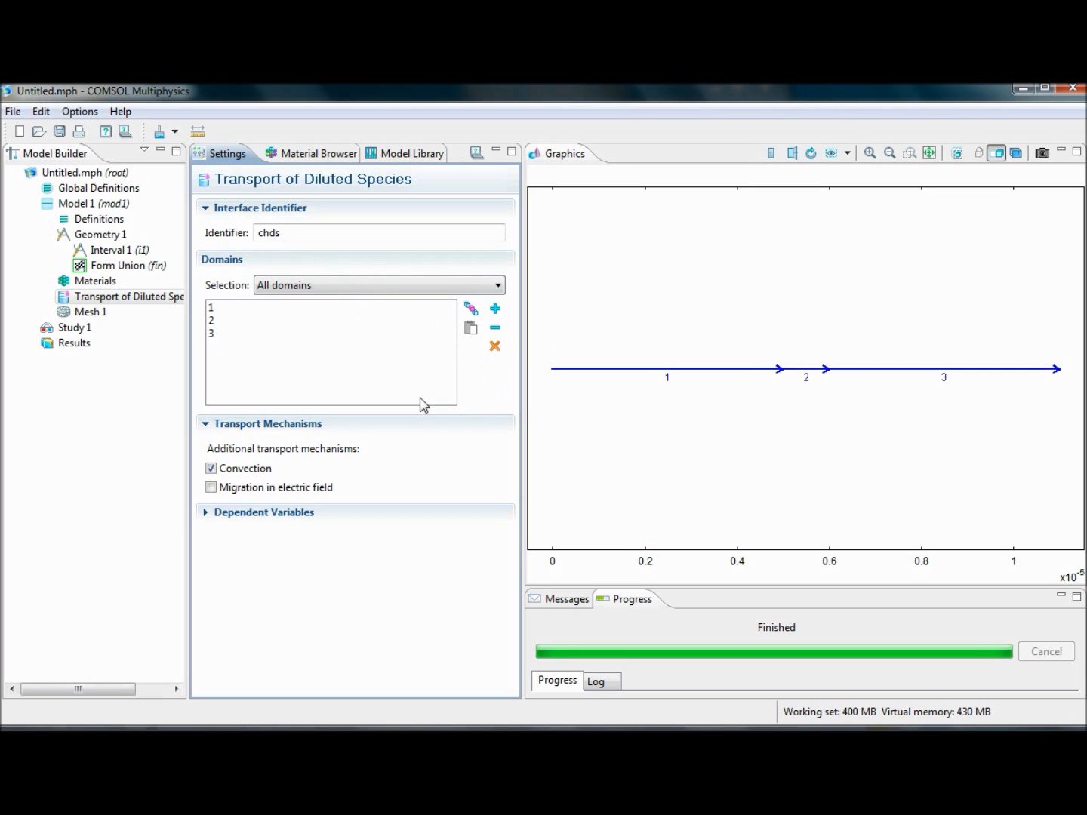
left_click(213, 468)
Examine where domains 1, 2 and 3 lie along the interval, and review the dependent variables
left_click(214, 310)
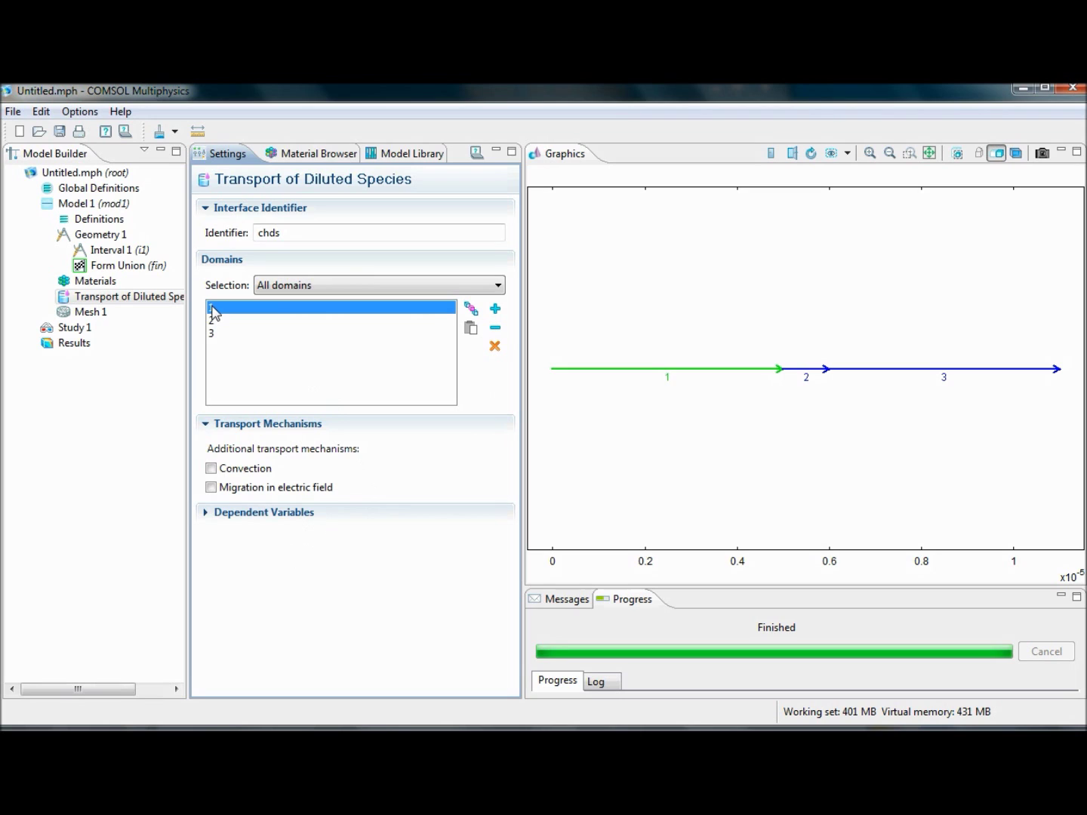
left_click(206, 516)
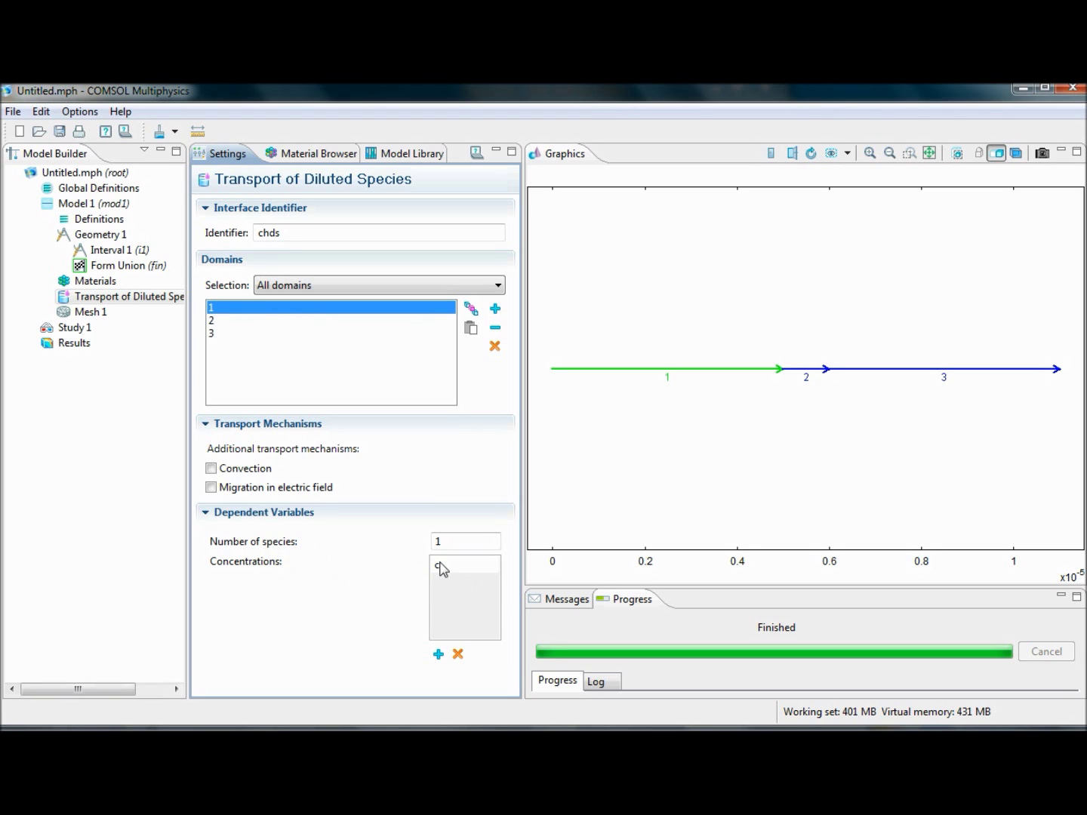
left_click(213, 322)
left_click(218, 335)
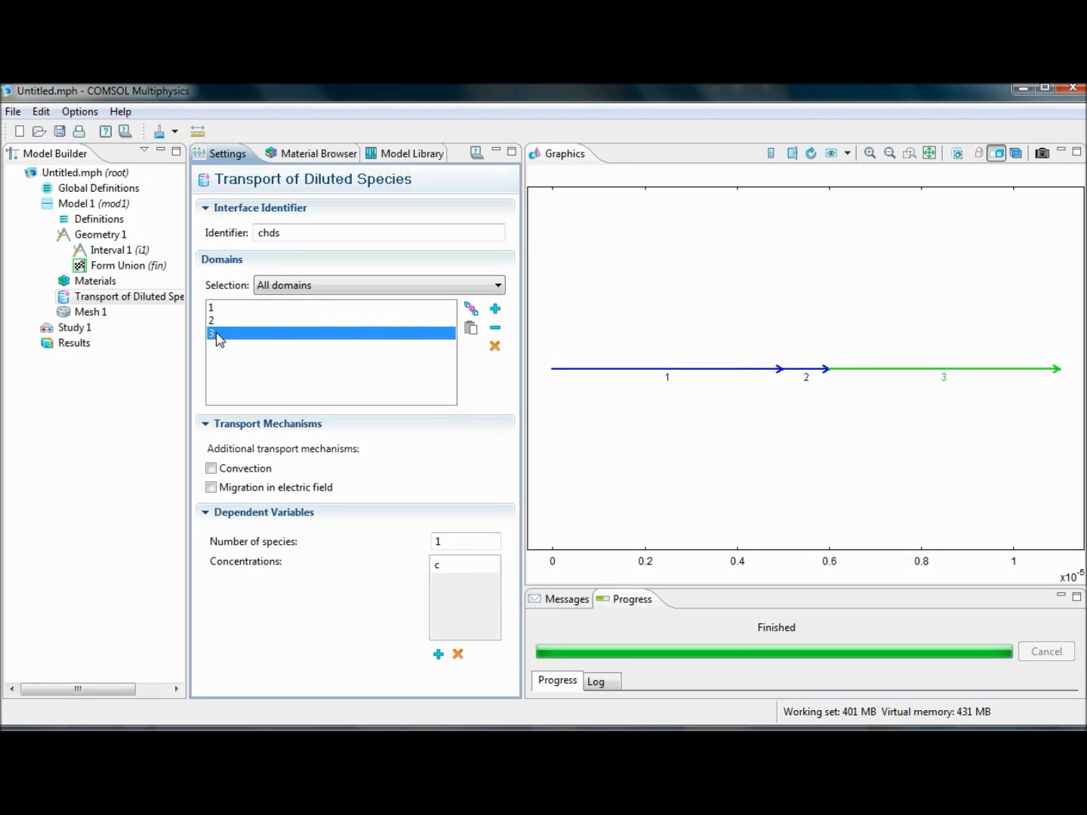
left_click(218, 320)
left_click(218, 308)
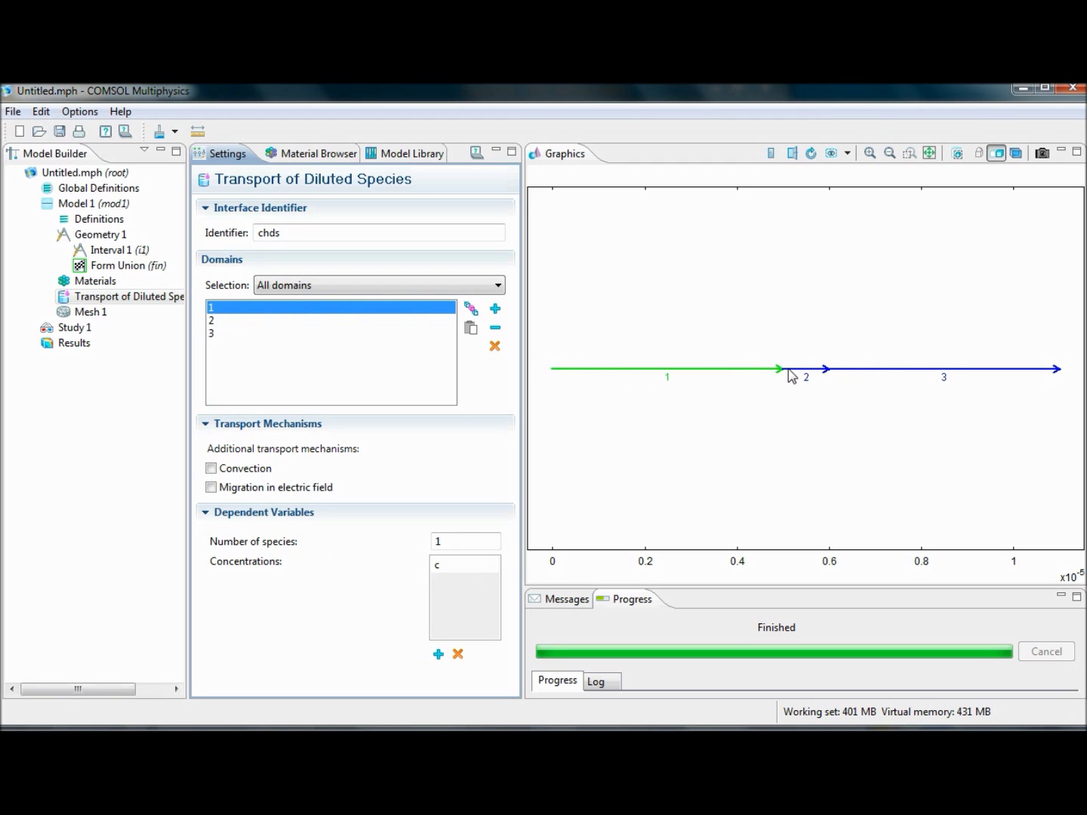
left_click(795, 376)
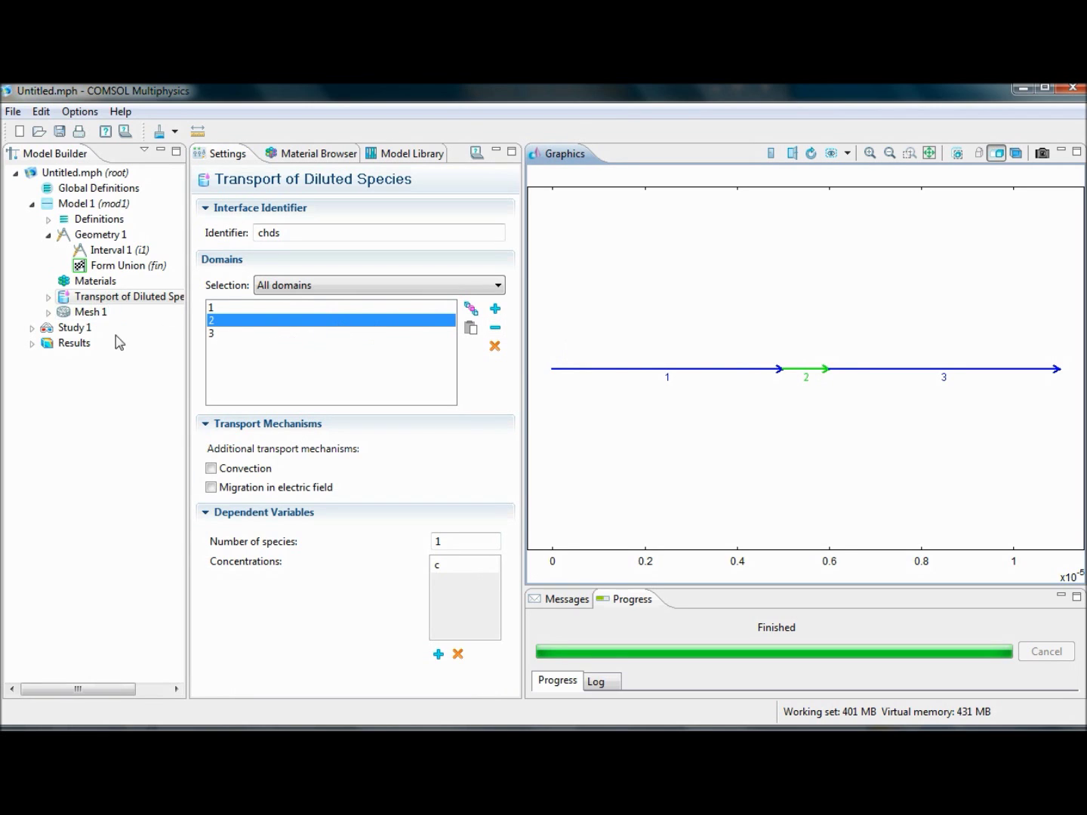
Add a second Initial Values node to Transport of Diluted Species, assigned to domain 1 with concentration 1 mol/m³
right_click(93, 302)
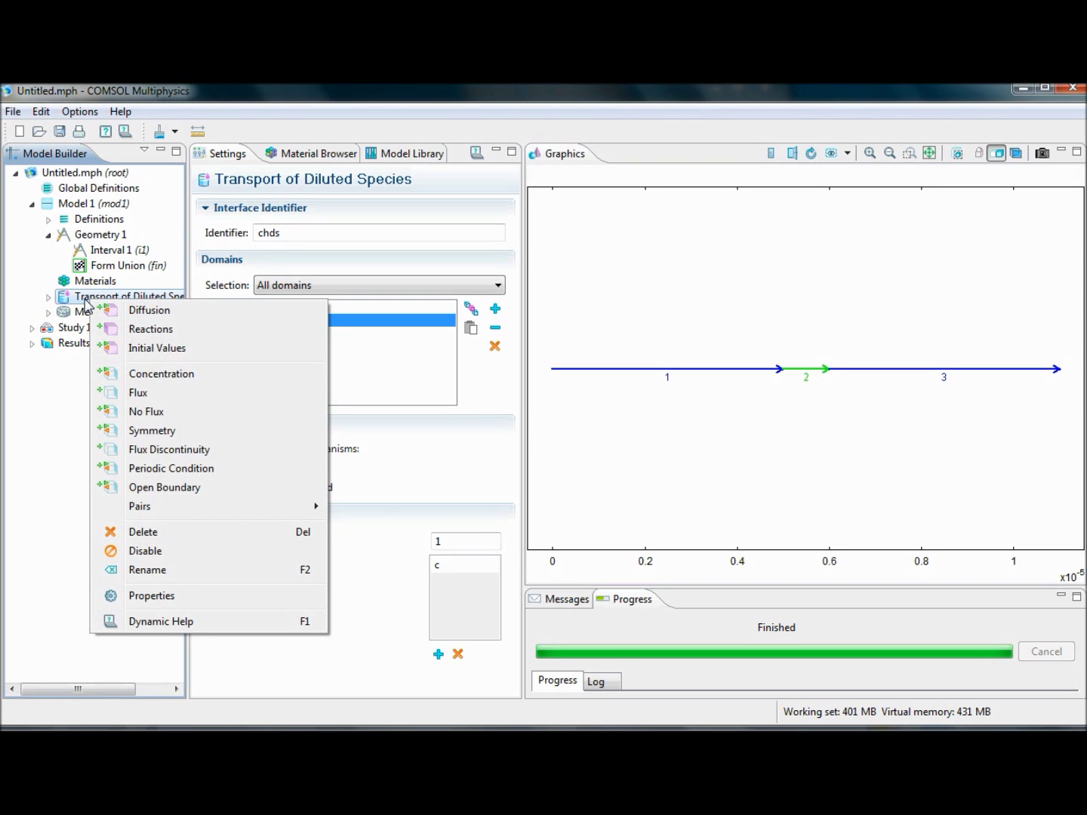
left_click(139, 348)
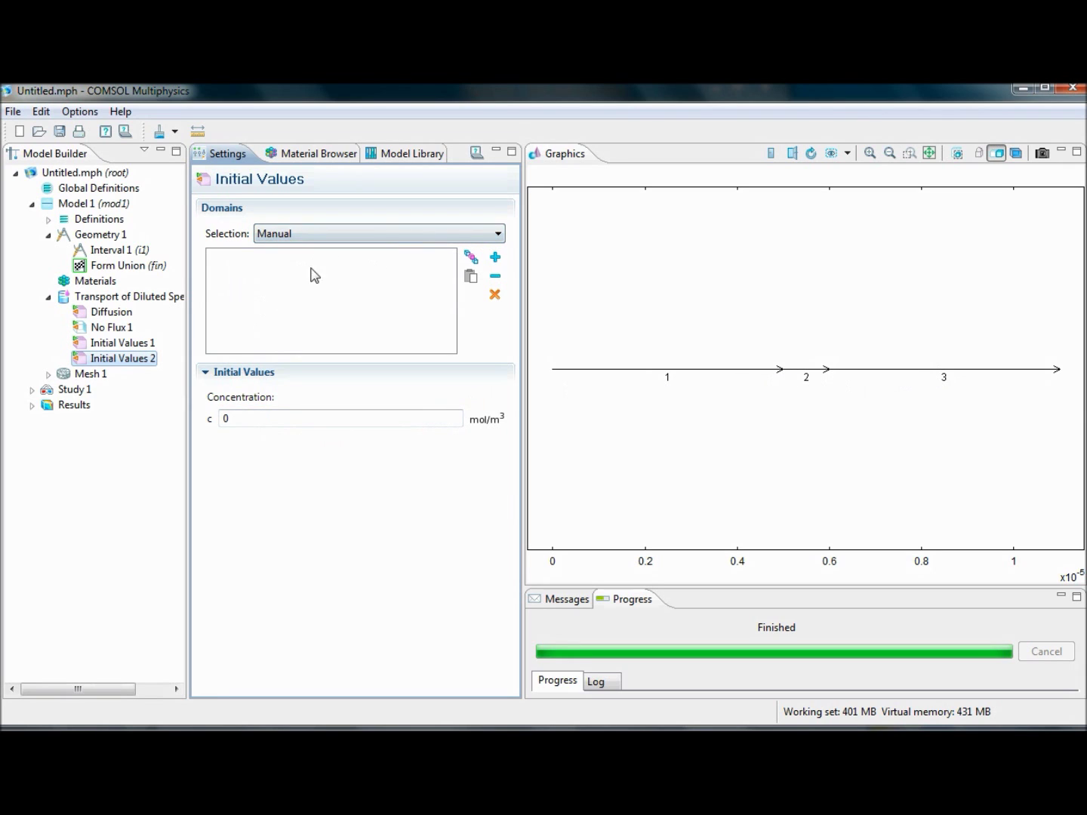
left_click(624, 377)
left_click(494, 257)
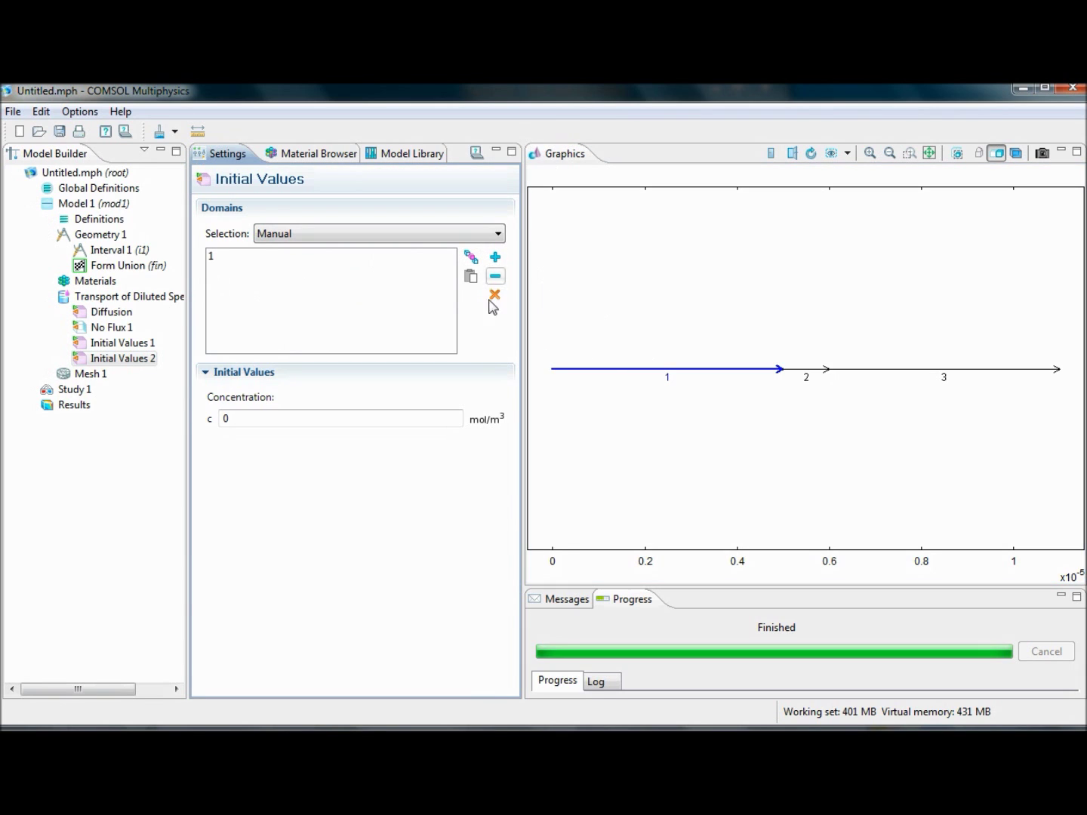
double_click(226, 418)
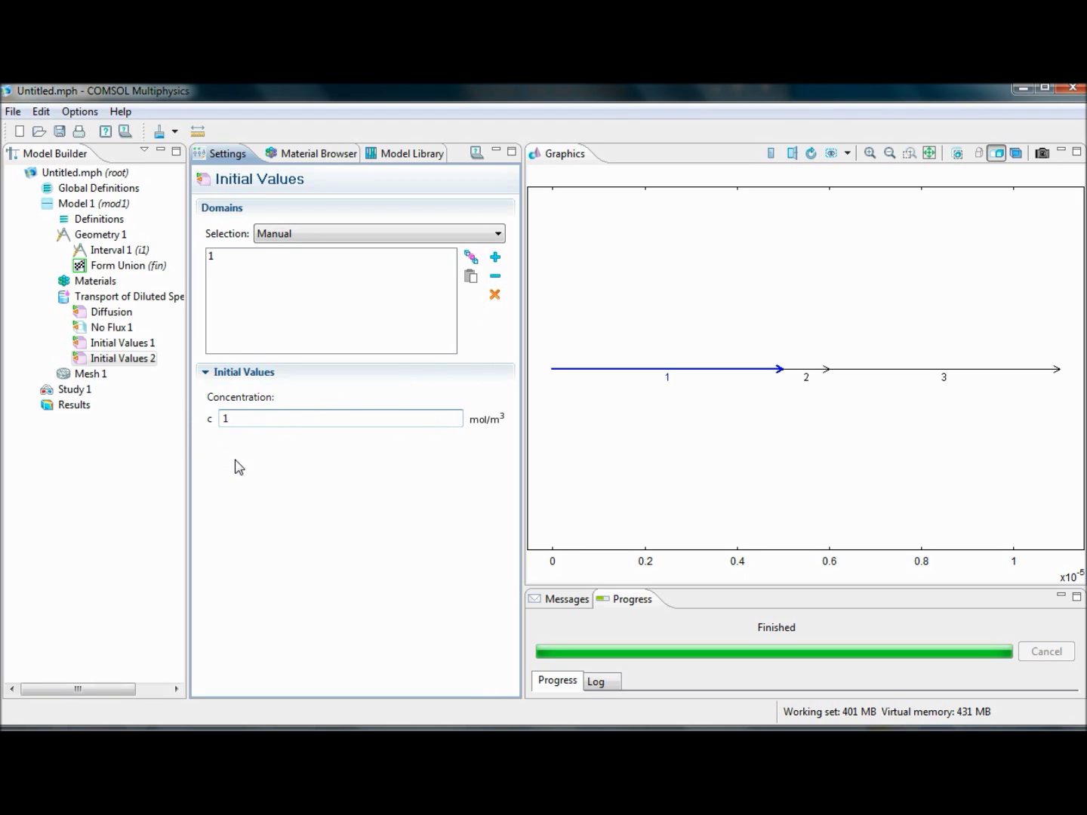
Compare the settings of the two Initial Values nodes and delete Initial Values 2
left_click(136, 344)
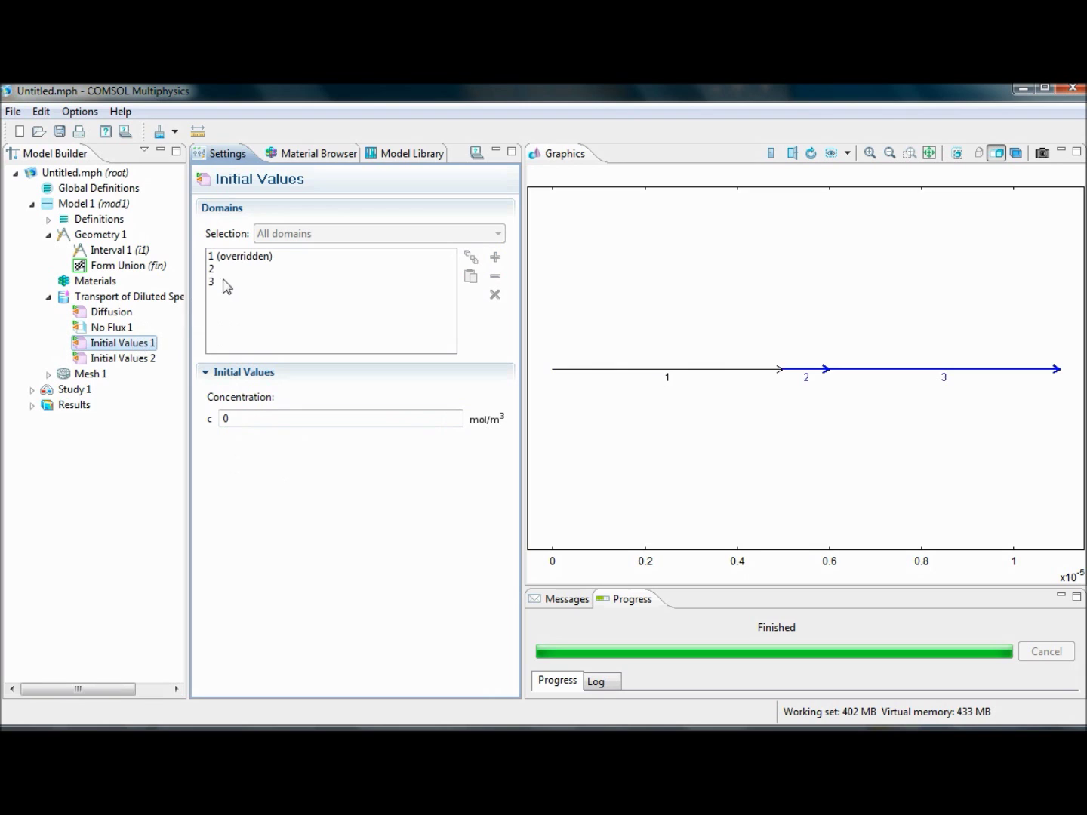
left_click(130, 362)
left_click(116, 345)
left_click(105, 360)
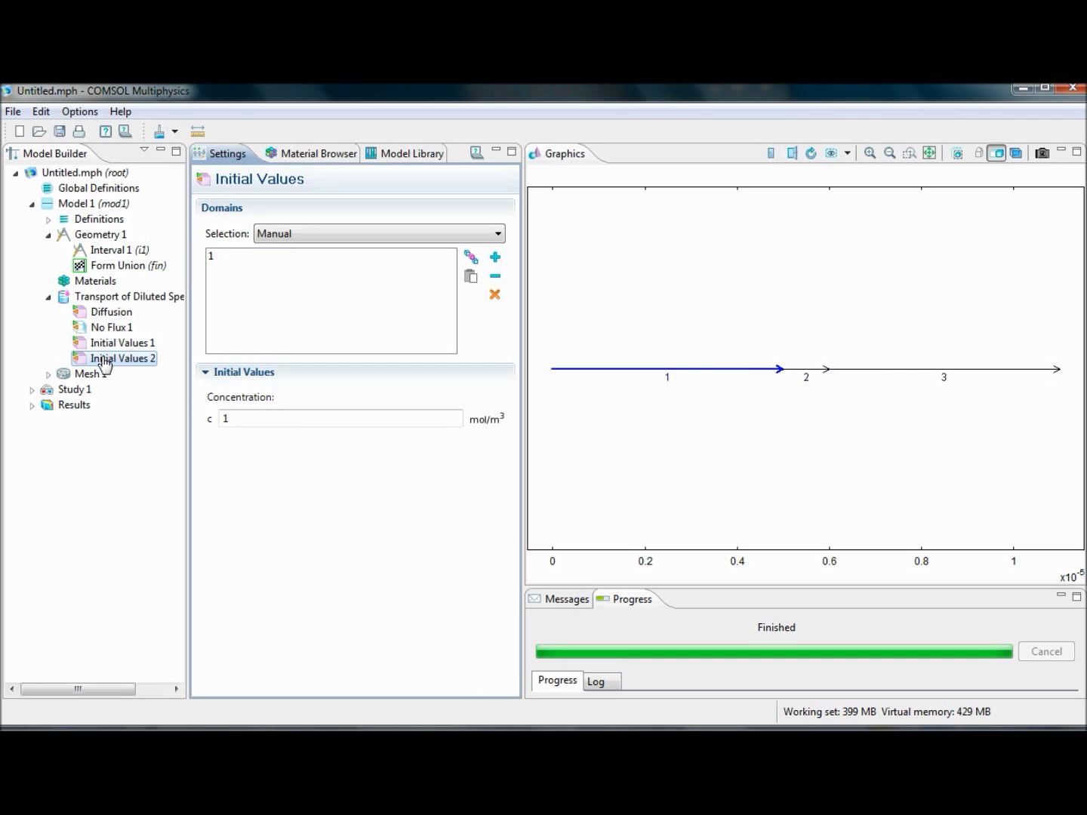
right_click(105, 363)
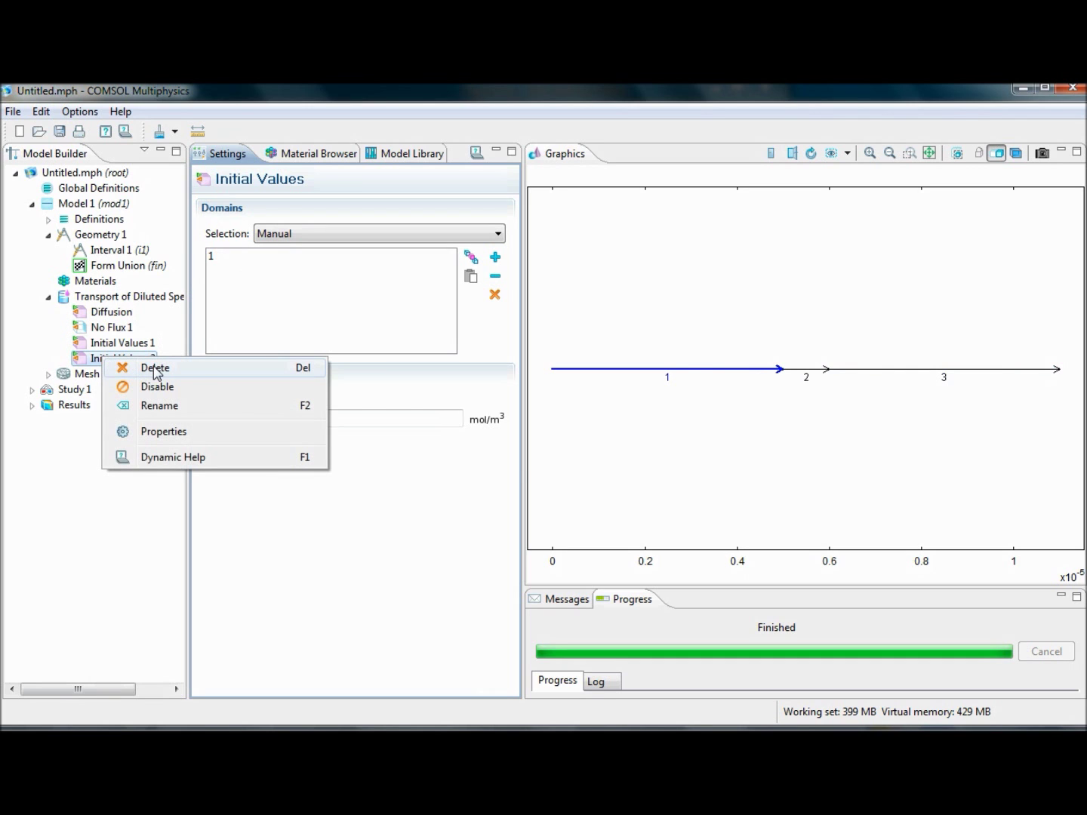
left_click(155, 367)
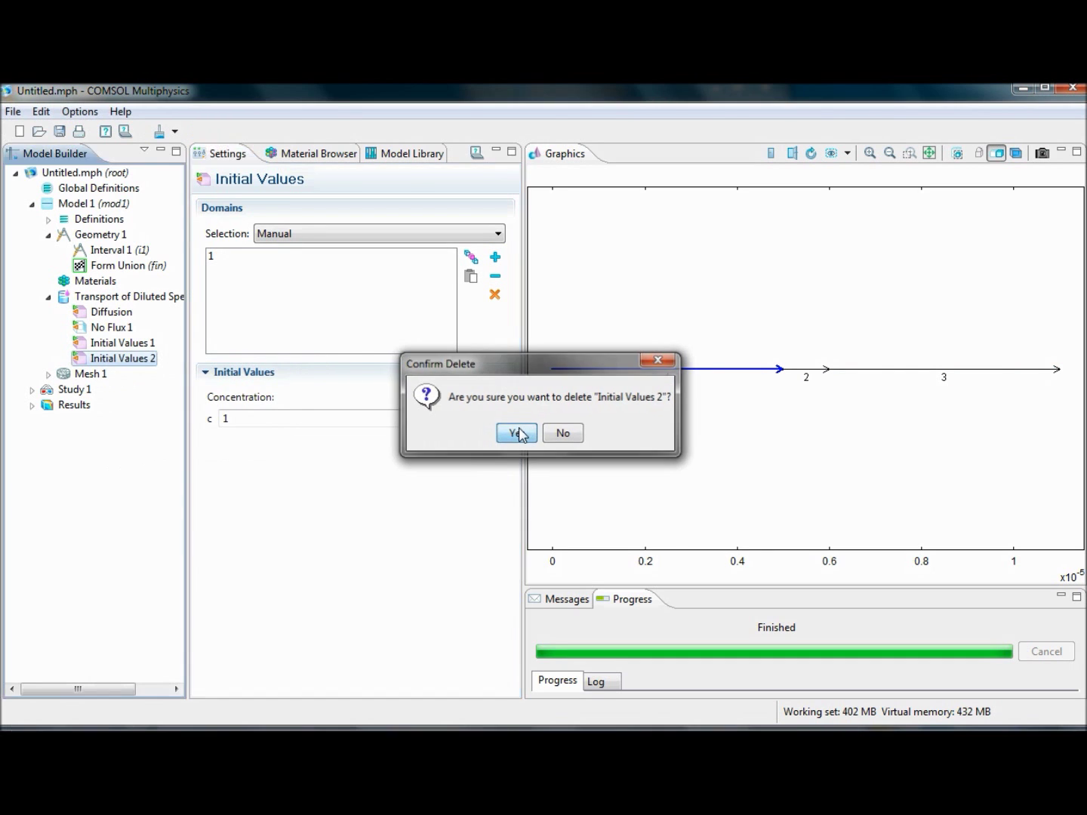
left_click(514, 432)
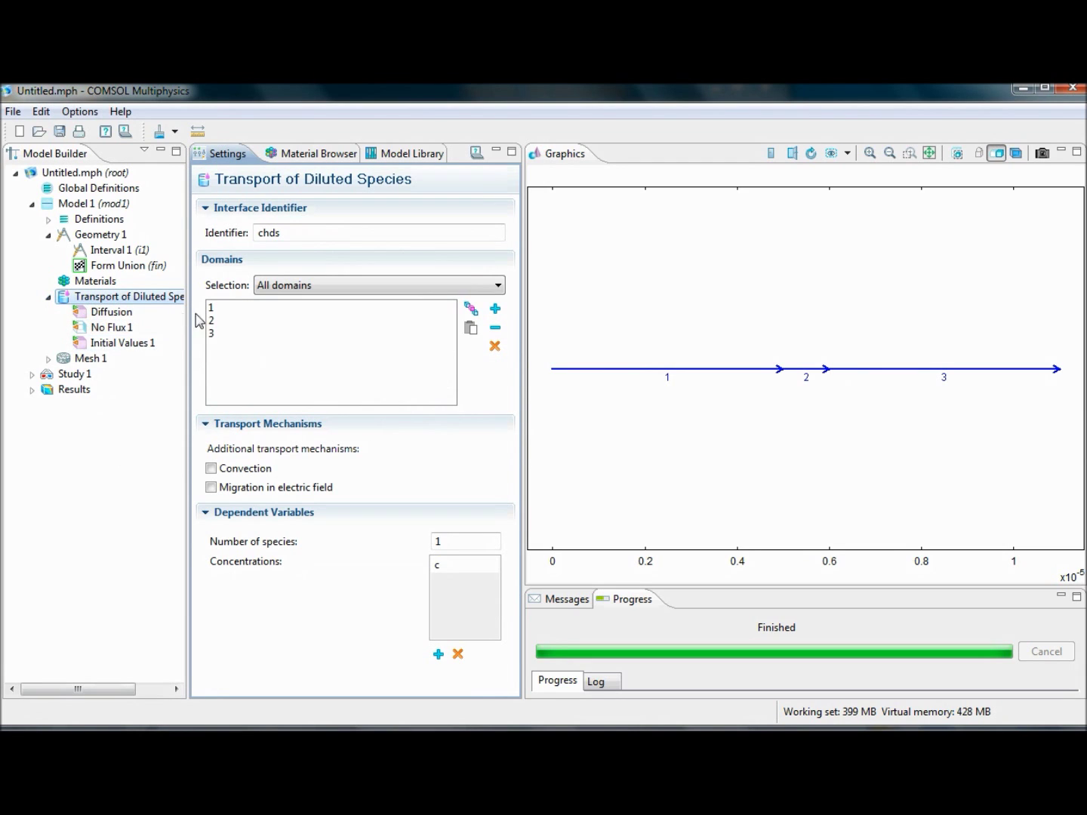
Set the concentration c in Initial Values 1 to 1 mol/m³ and check the domains it covers
left_click(219, 308)
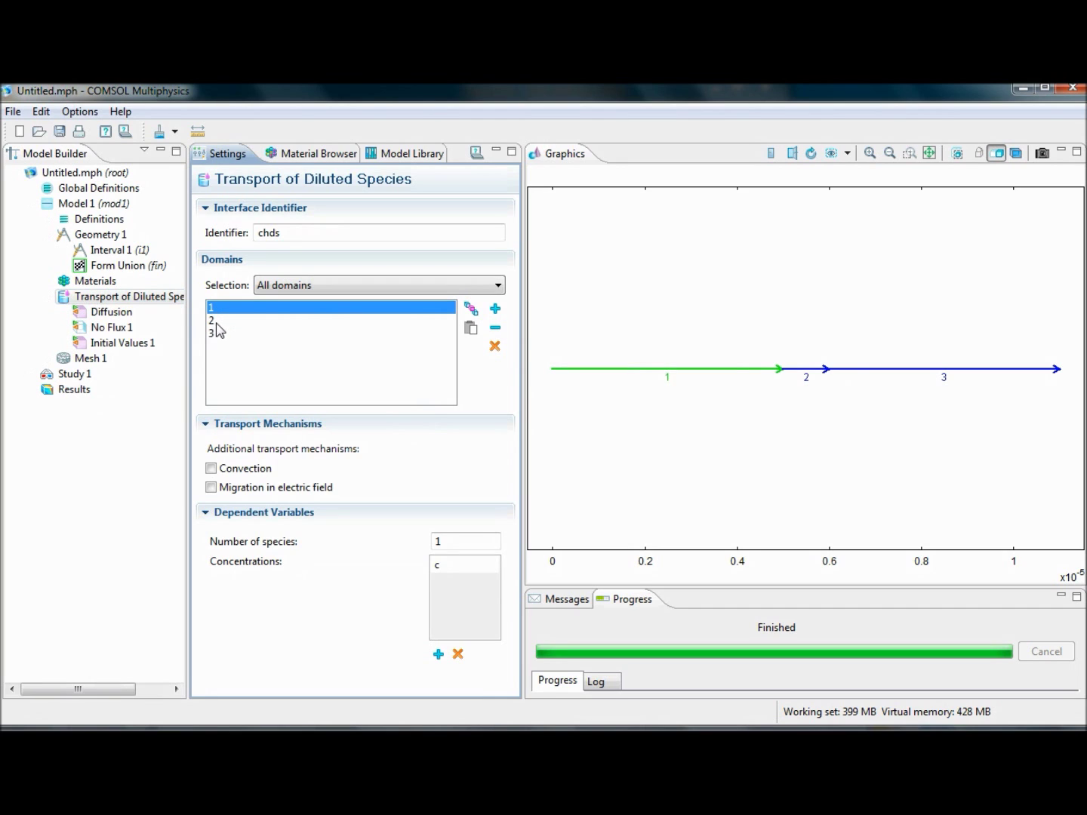
left_click(123, 342)
left_click(214, 258)
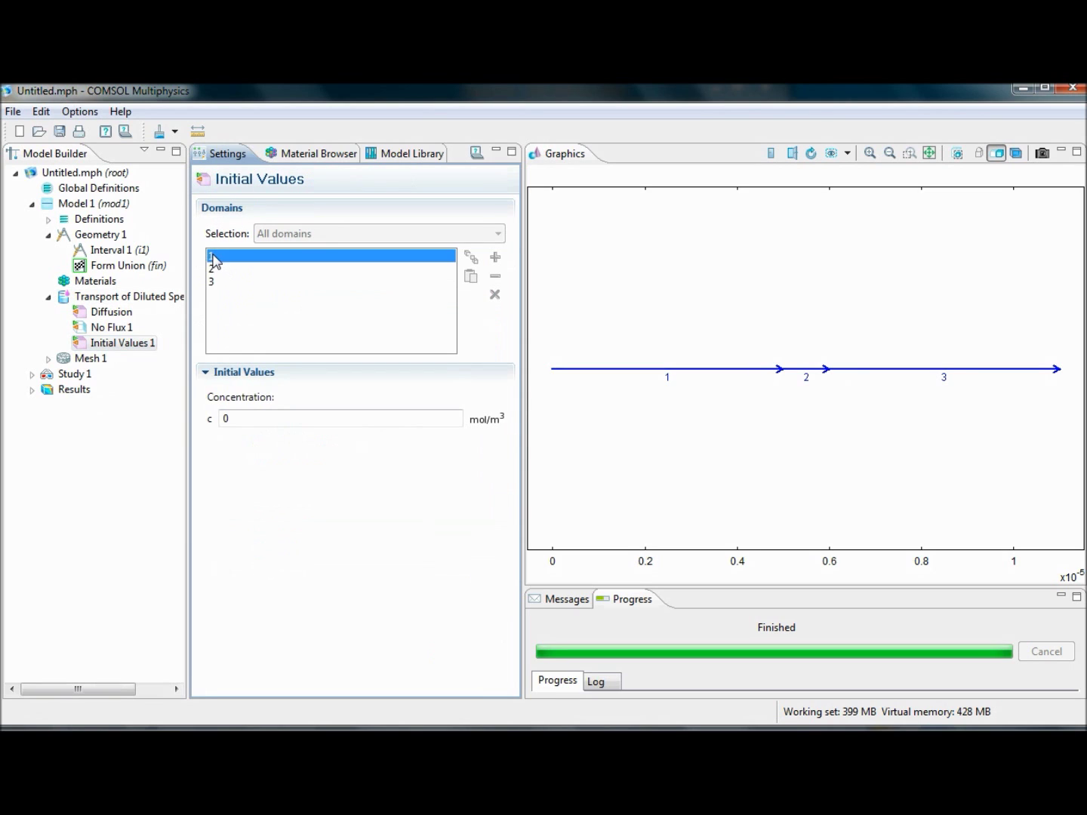
left_click(225, 269)
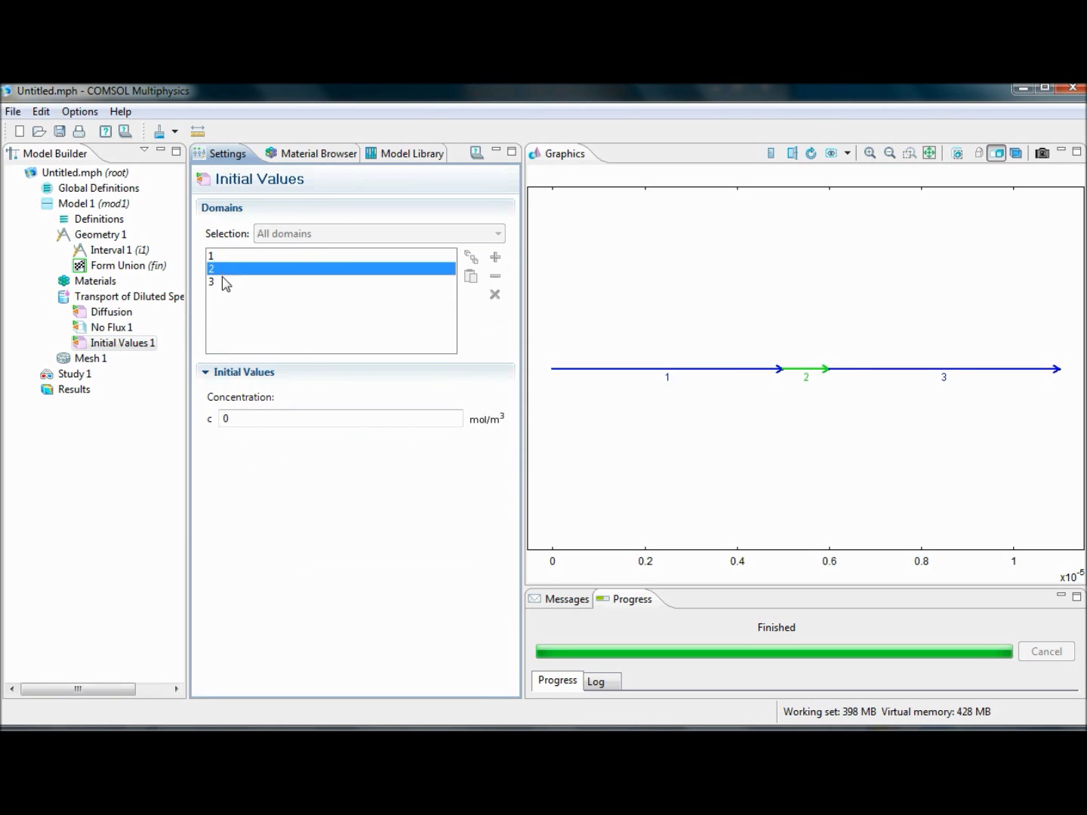
left_click(224, 281)
double_click(238, 420)
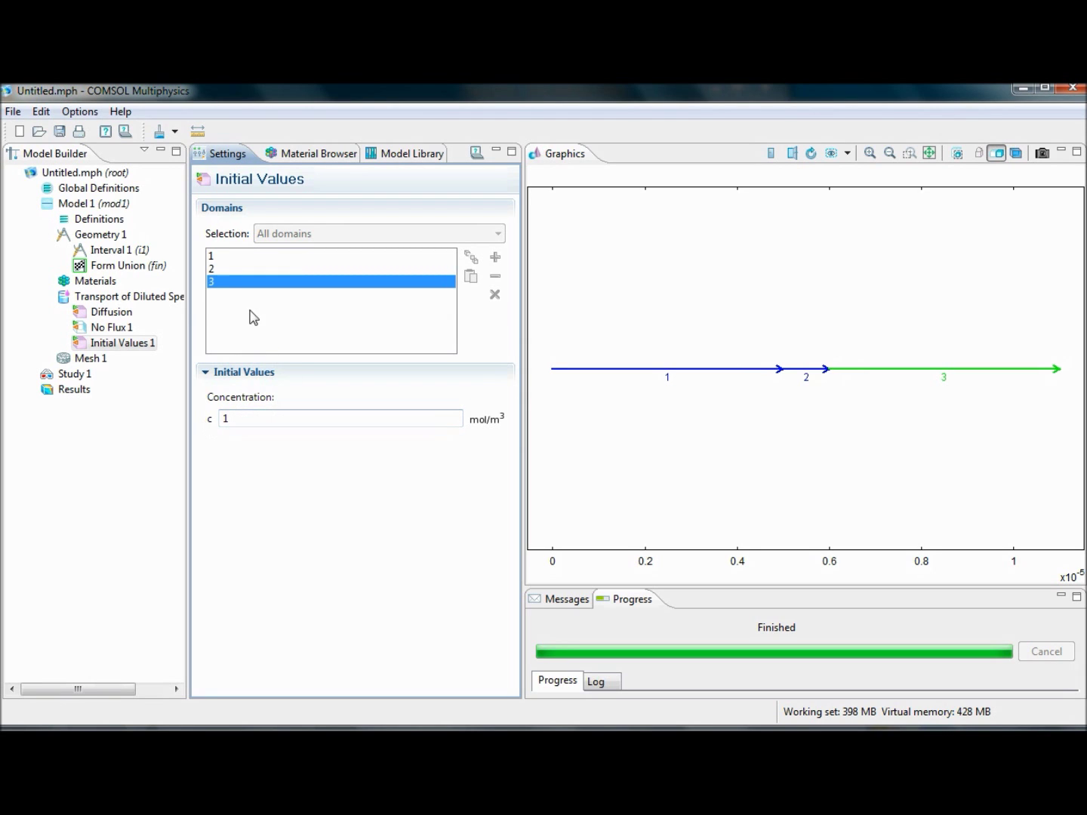
left_click(212, 256)
left_click(220, 270)
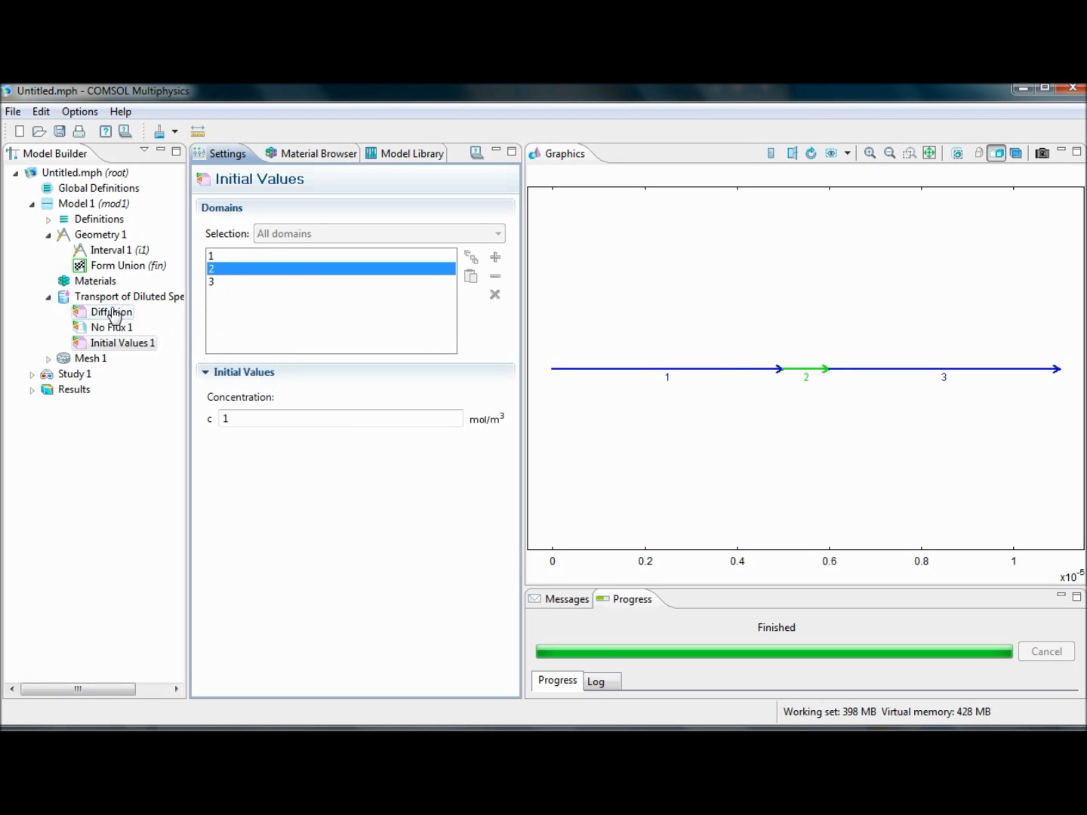
Add a second Initial Values node for domain 2 with concentration 0 mol/m³ and compare its domain assignment with Initial Values 1
right_click(75, 296)
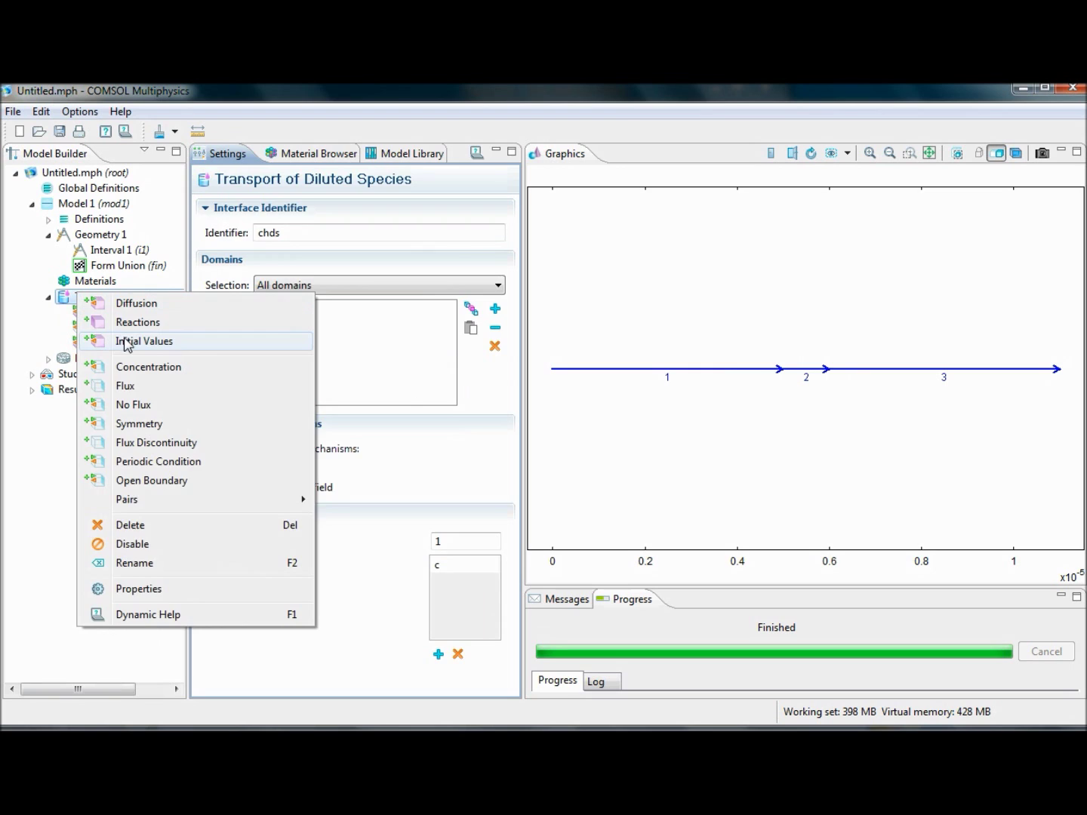
left_click(126, 340)
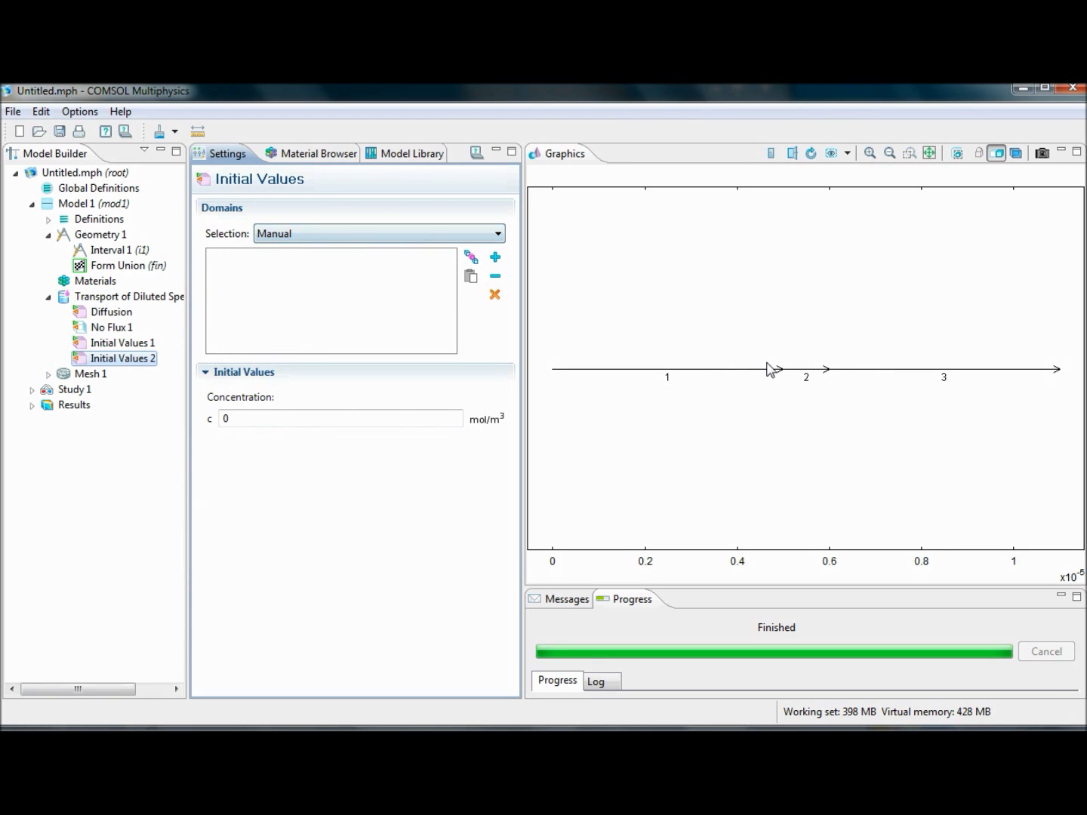
left_click(809, 377)
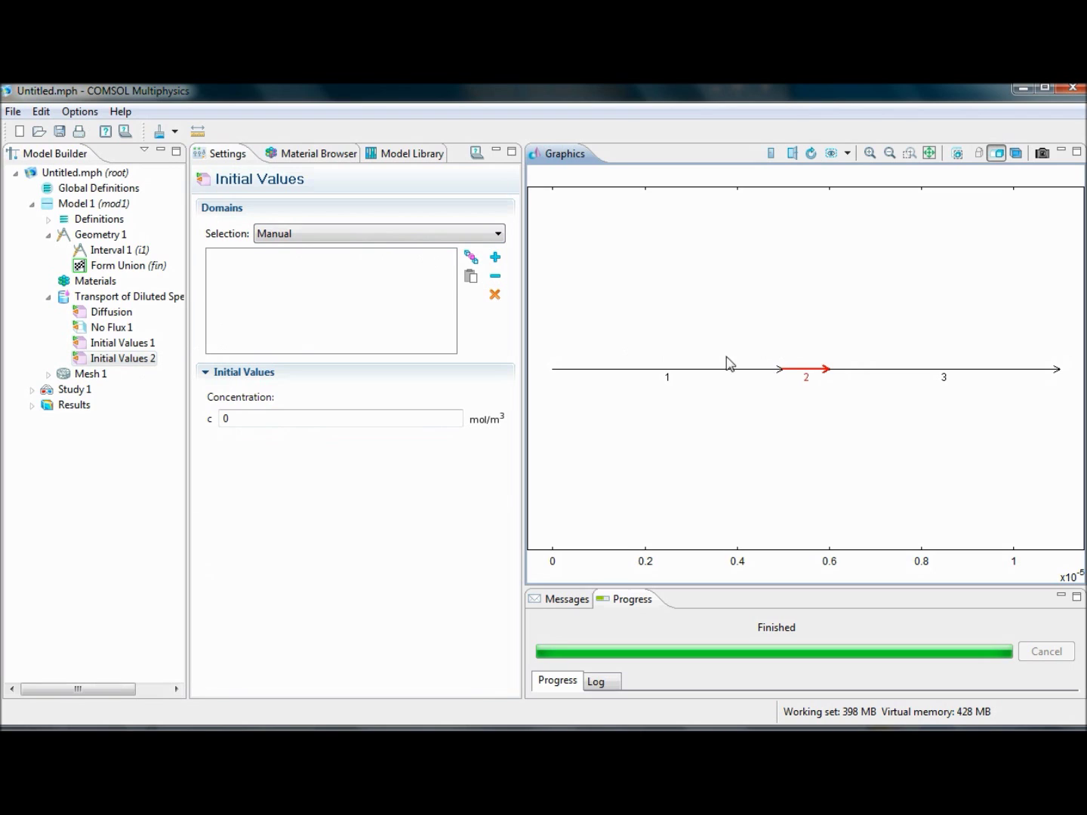
left_click(498, 261)
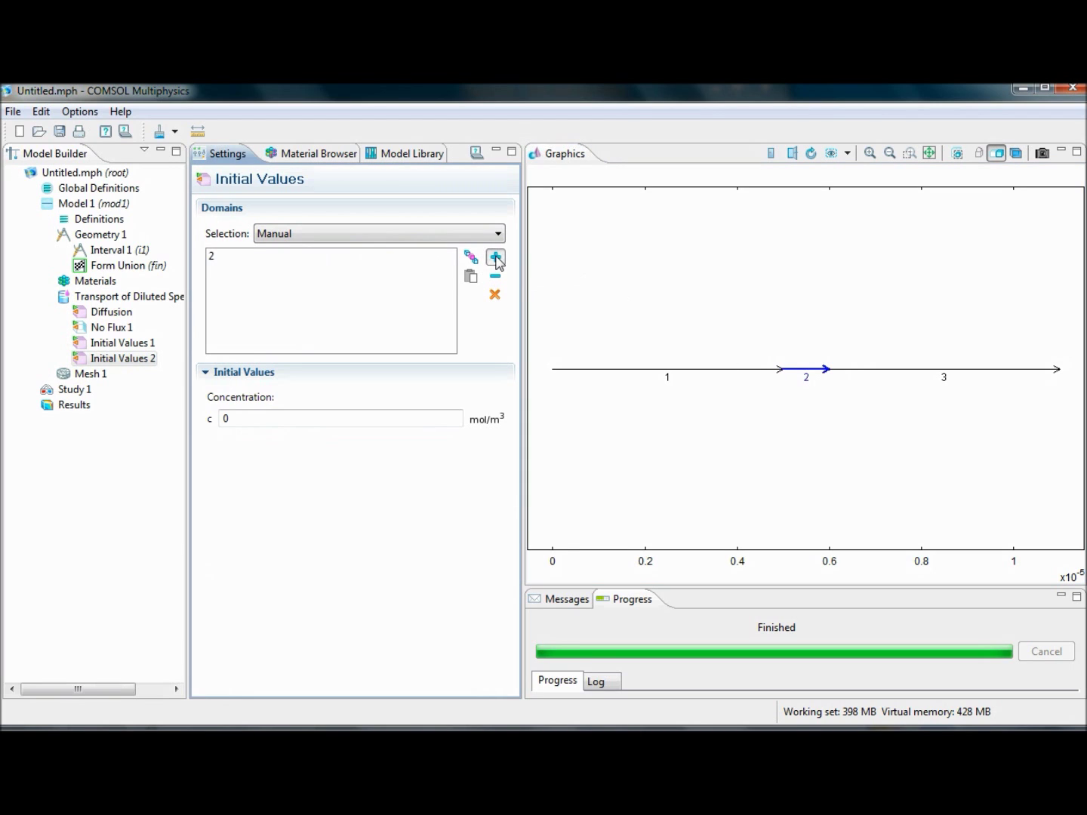
left_click(230, 258)
left_click(239, 419)
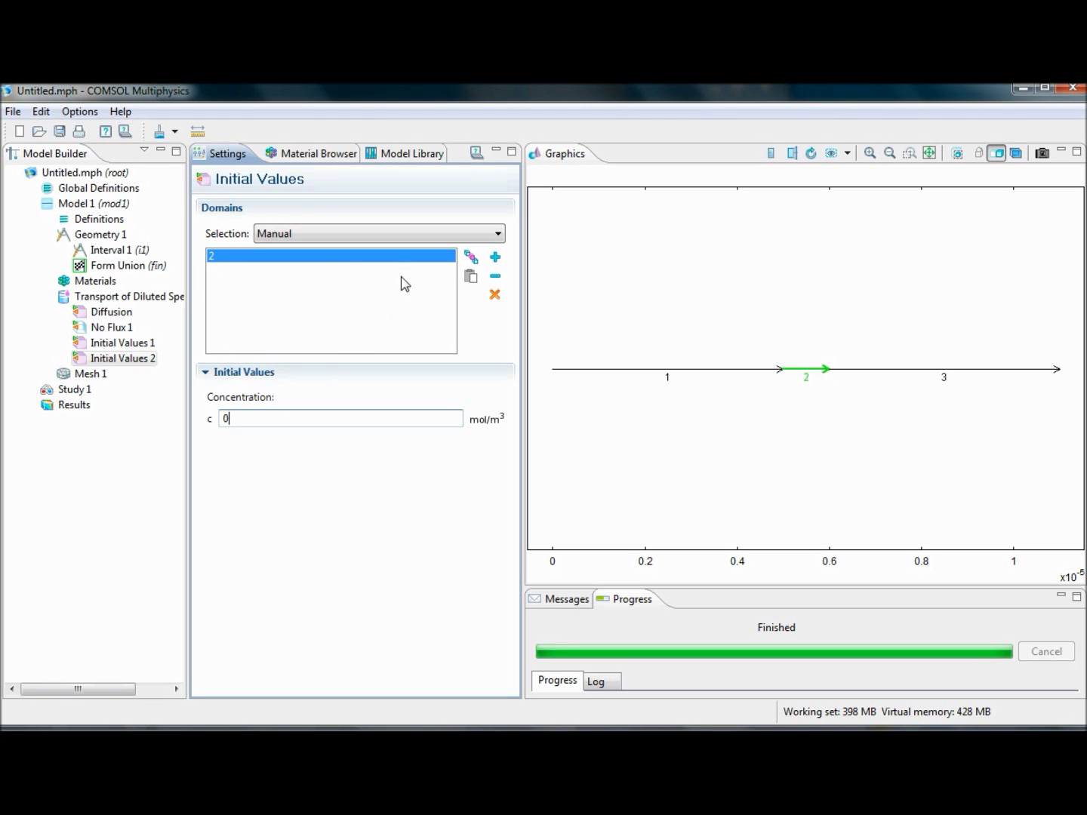
left_click(118, 346)
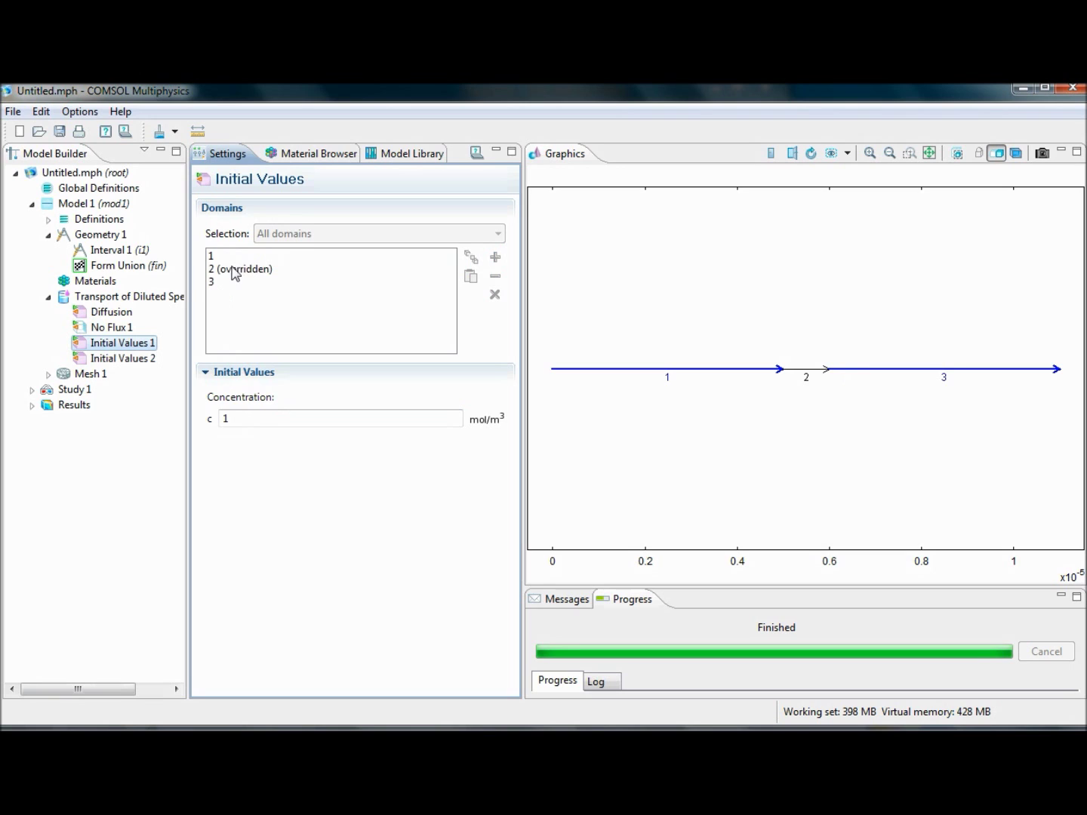
left_click(122, 359)
left_click(140, 345)
Build Mesh 1 with the predefined Normal element size
left_click(83, 376)
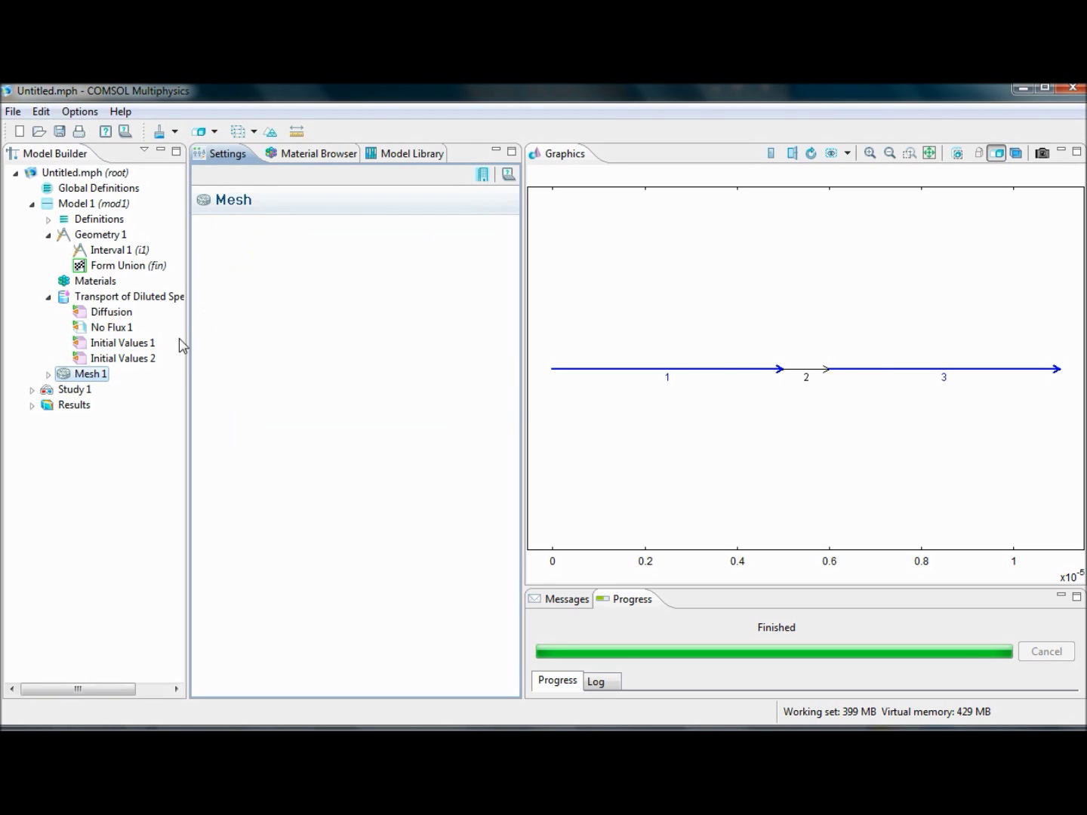
left_click(47, 375)
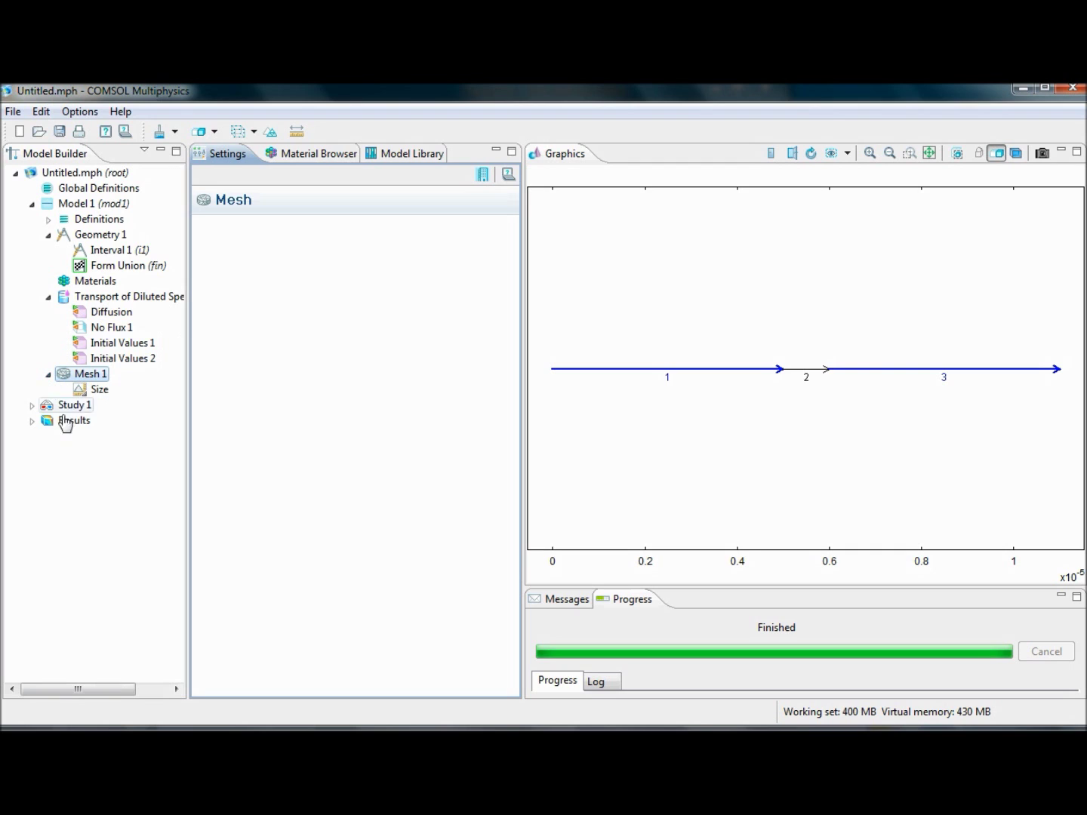
left_click(101, 392)
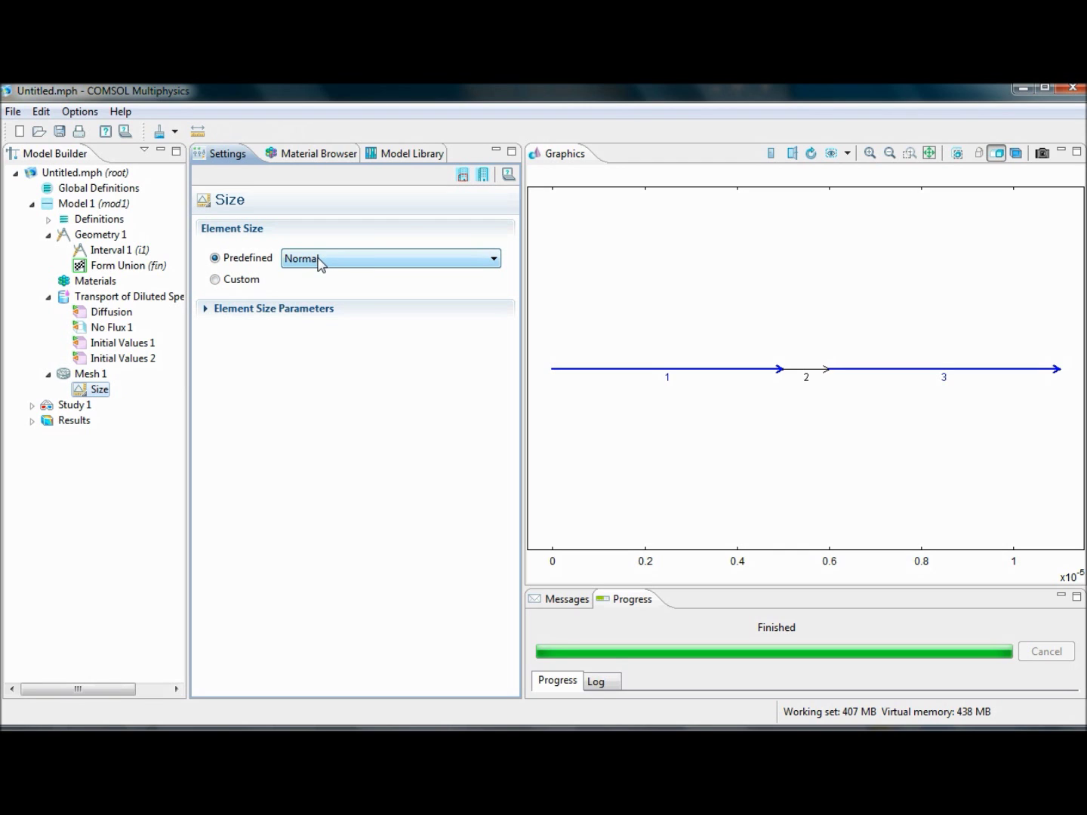
left_click(465, 175)
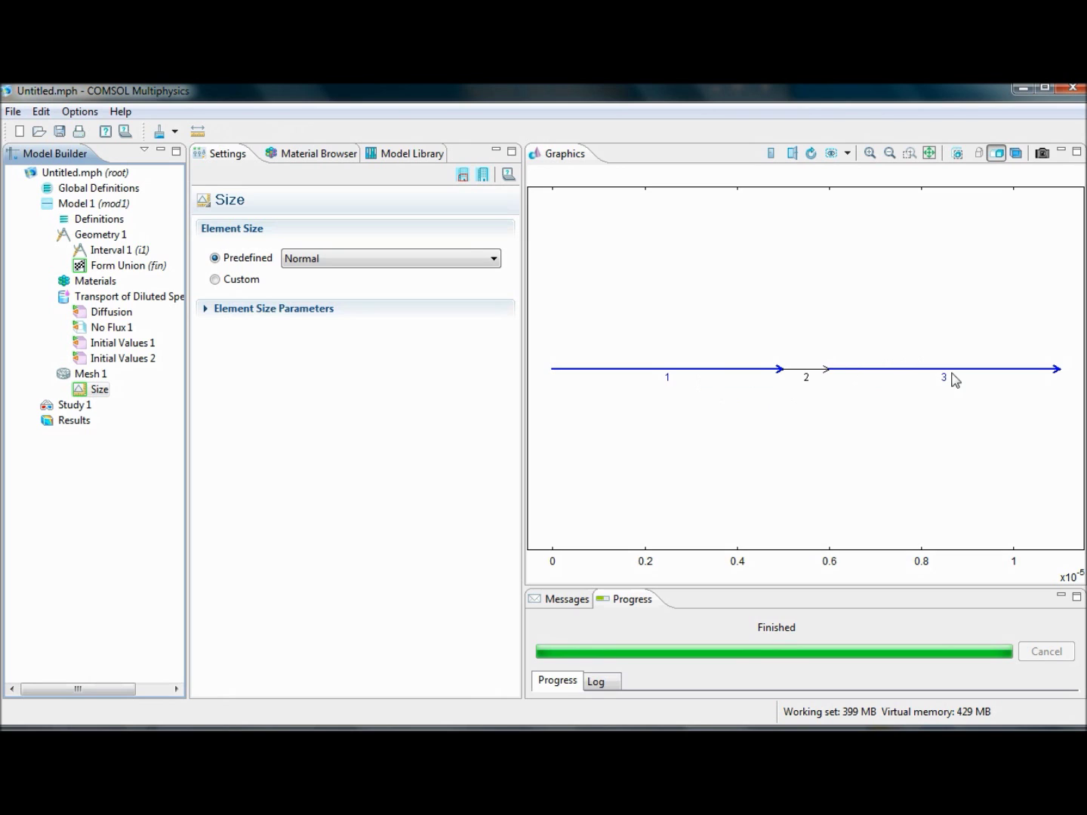
Consult the frap picture slide in PowerPoint, return to COMSOL, and set the Time Dependent study's times to range(0,0.01,1) s
left_click(75, 408)
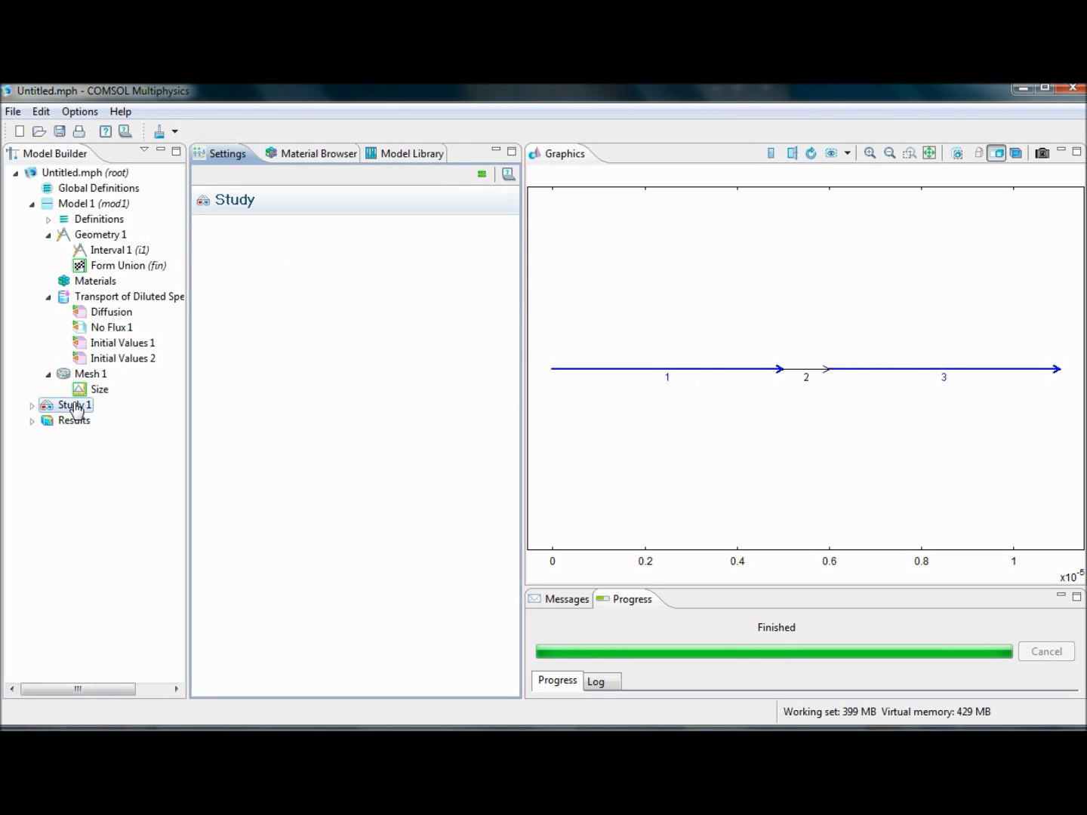
left_click(31, 406)
left_click(90, 424)
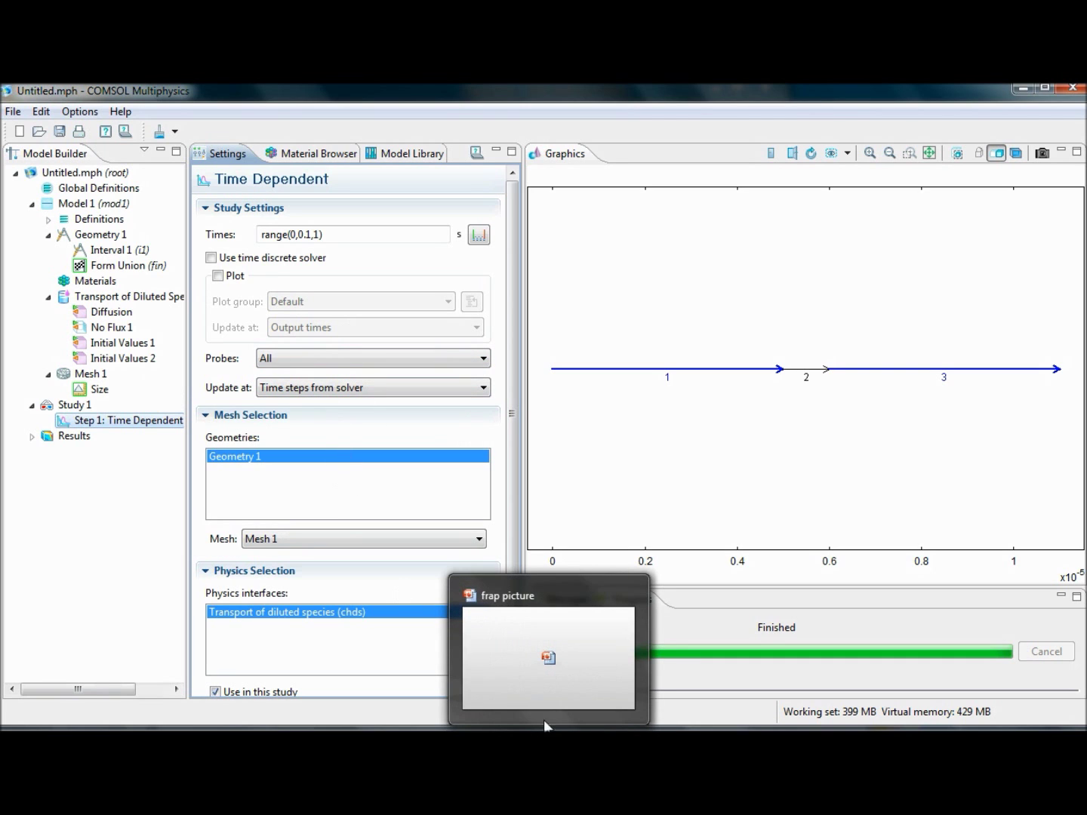
left_click(529, 671)
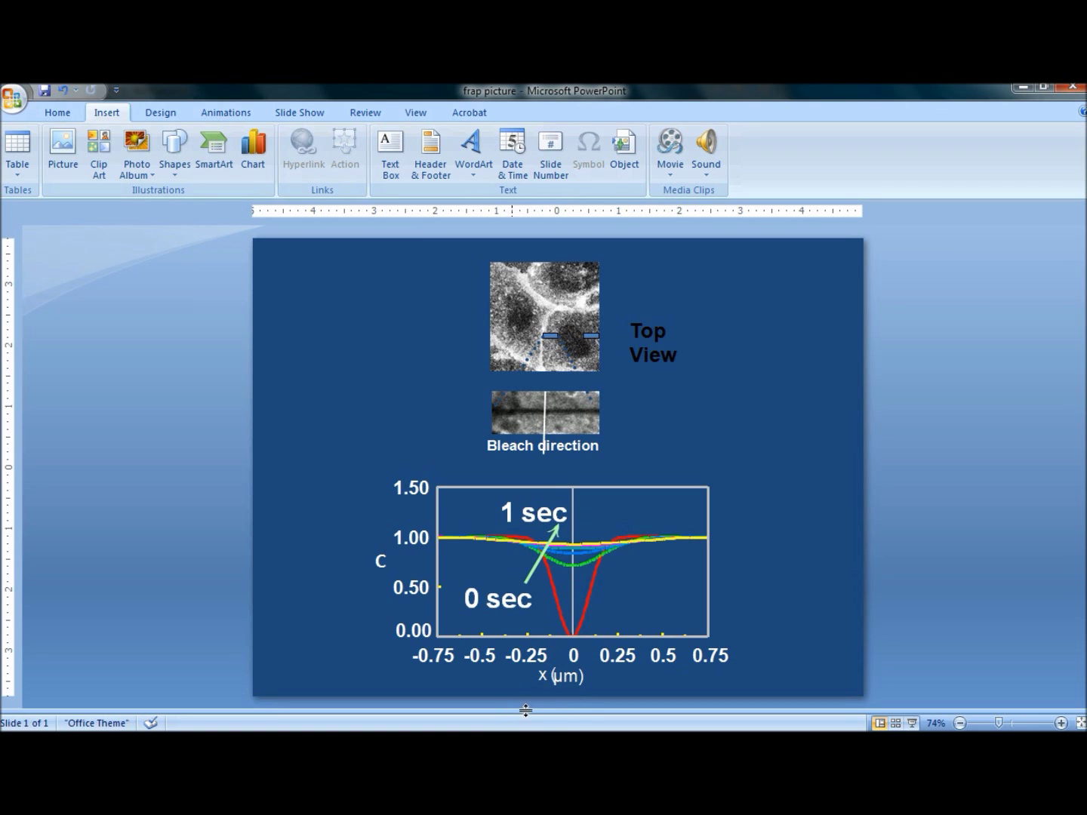
key("alt+Tab")
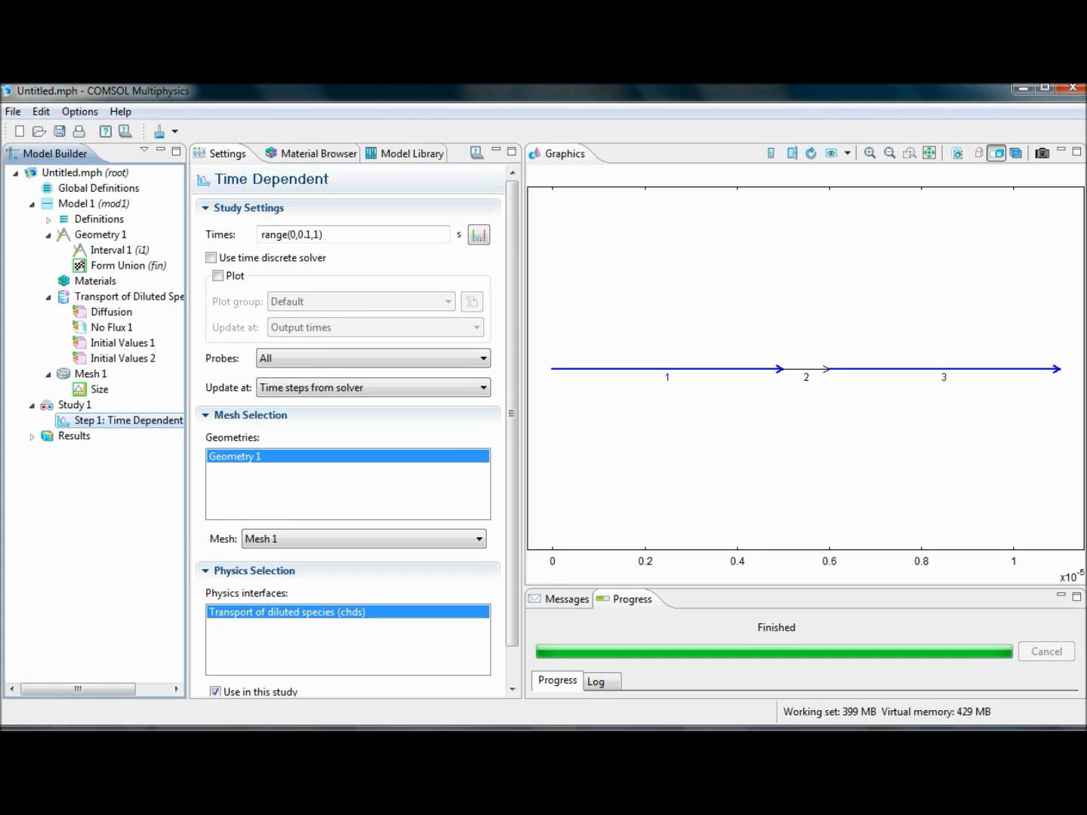
left_click(308, 234)
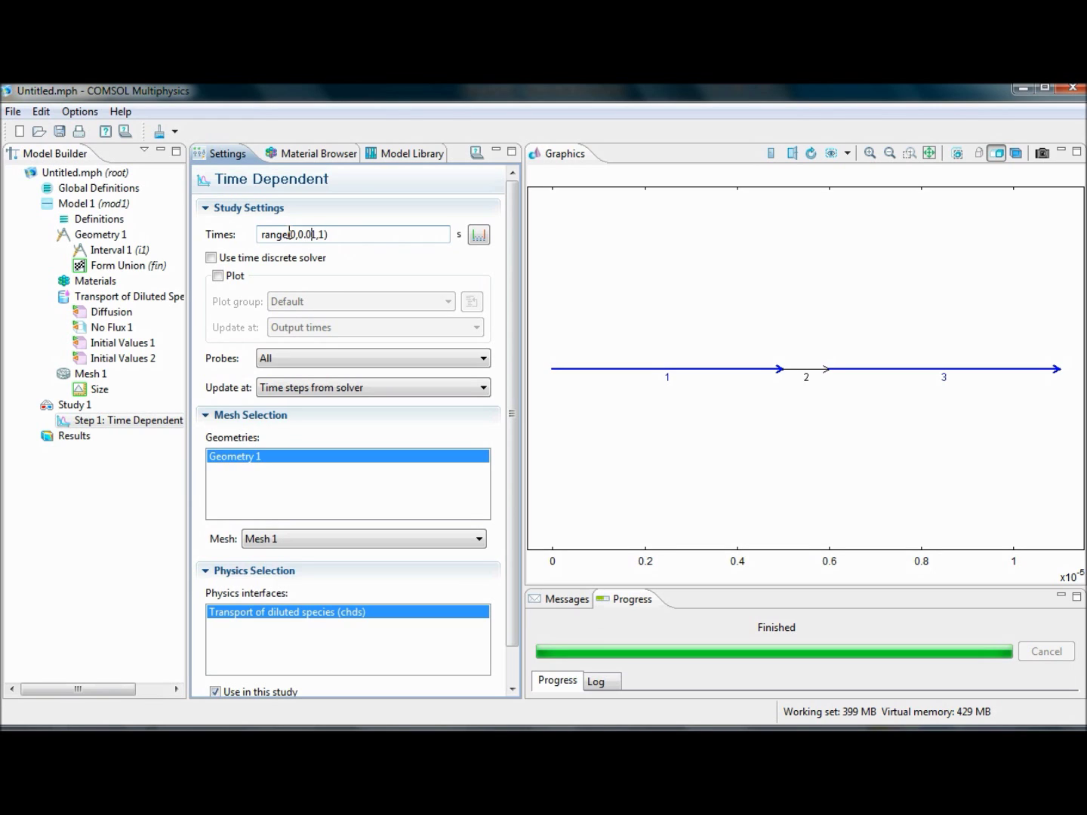
left_click(307, 229)
Compute Study 1 to solve the time-dependent diffusion model
left_click(75, 408)
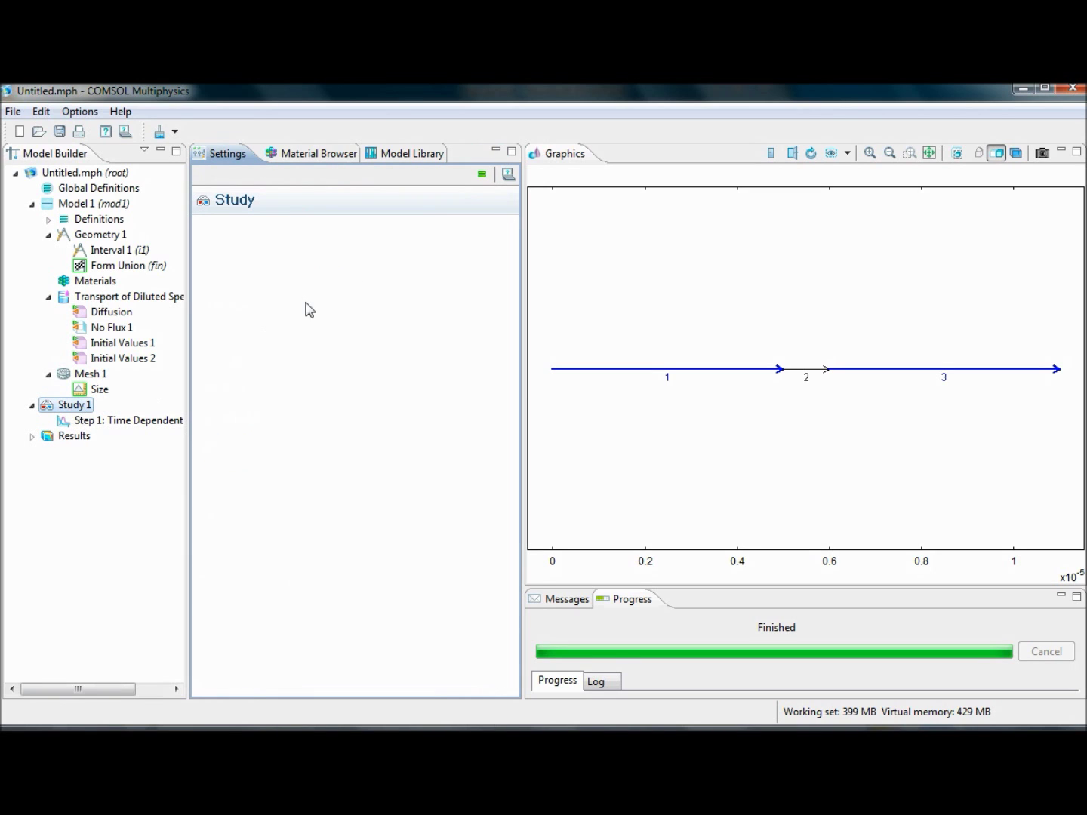
right_click(61, 405)
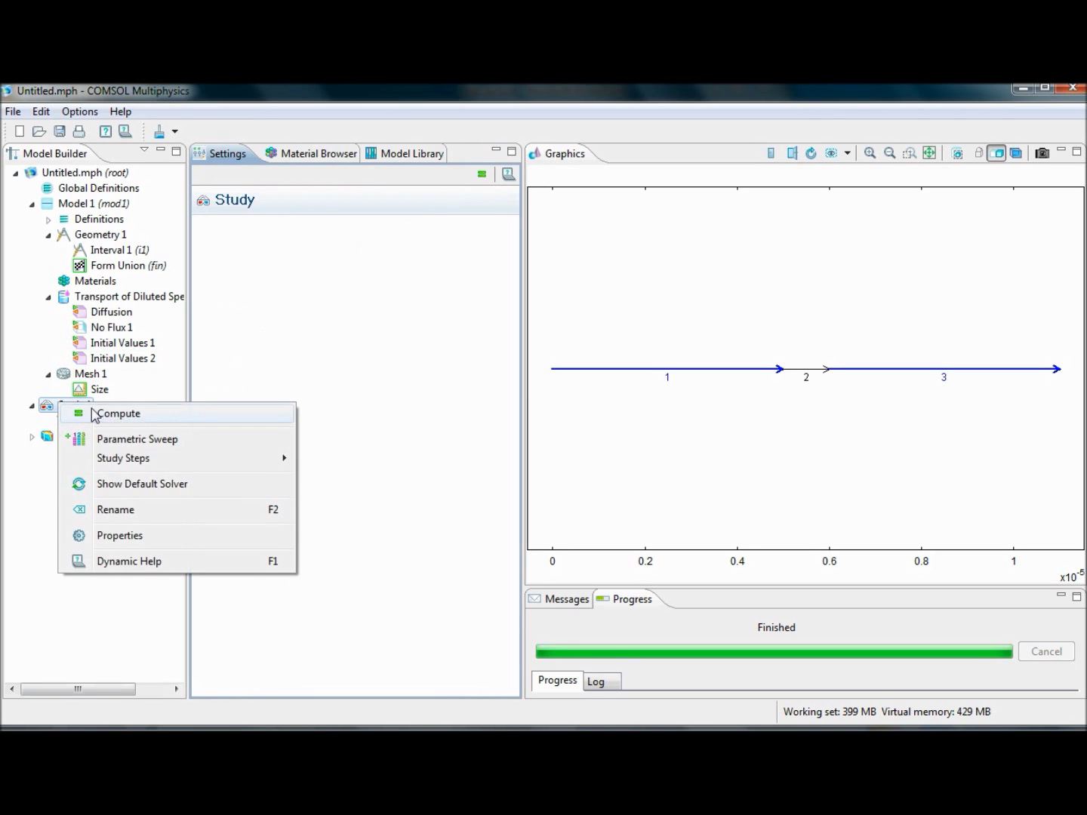
left_click(40, 499)
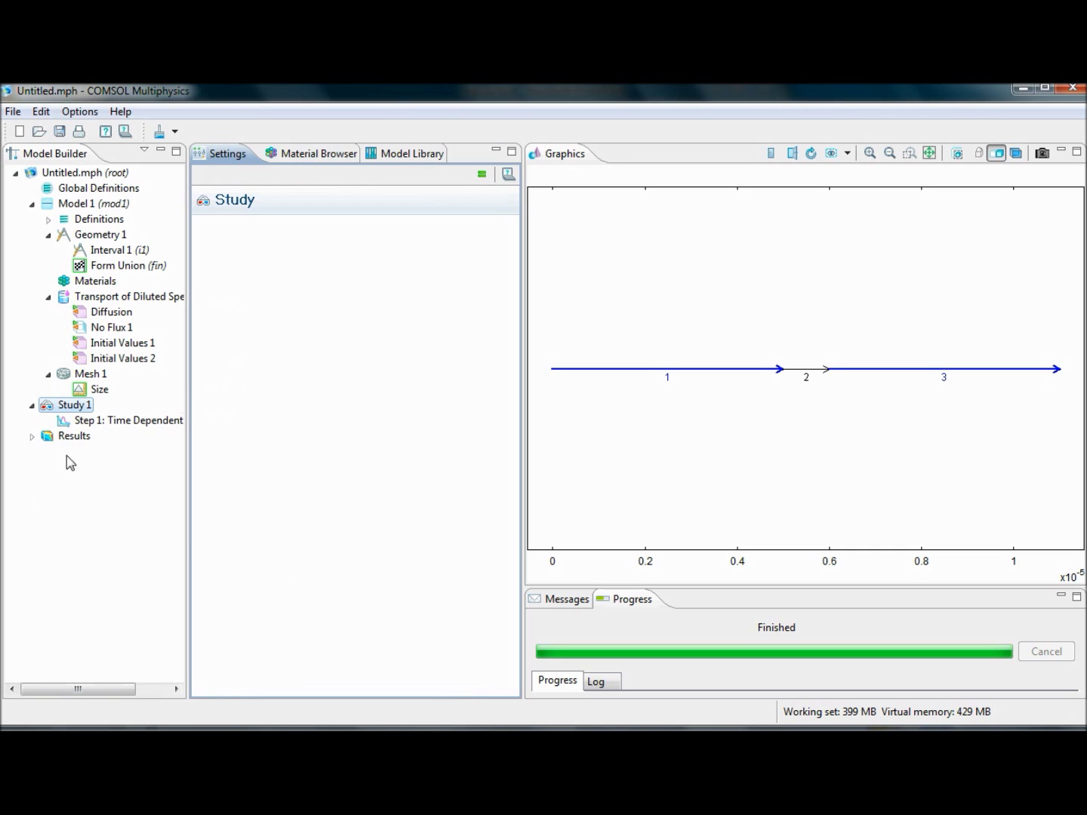
left_click(483, 177)
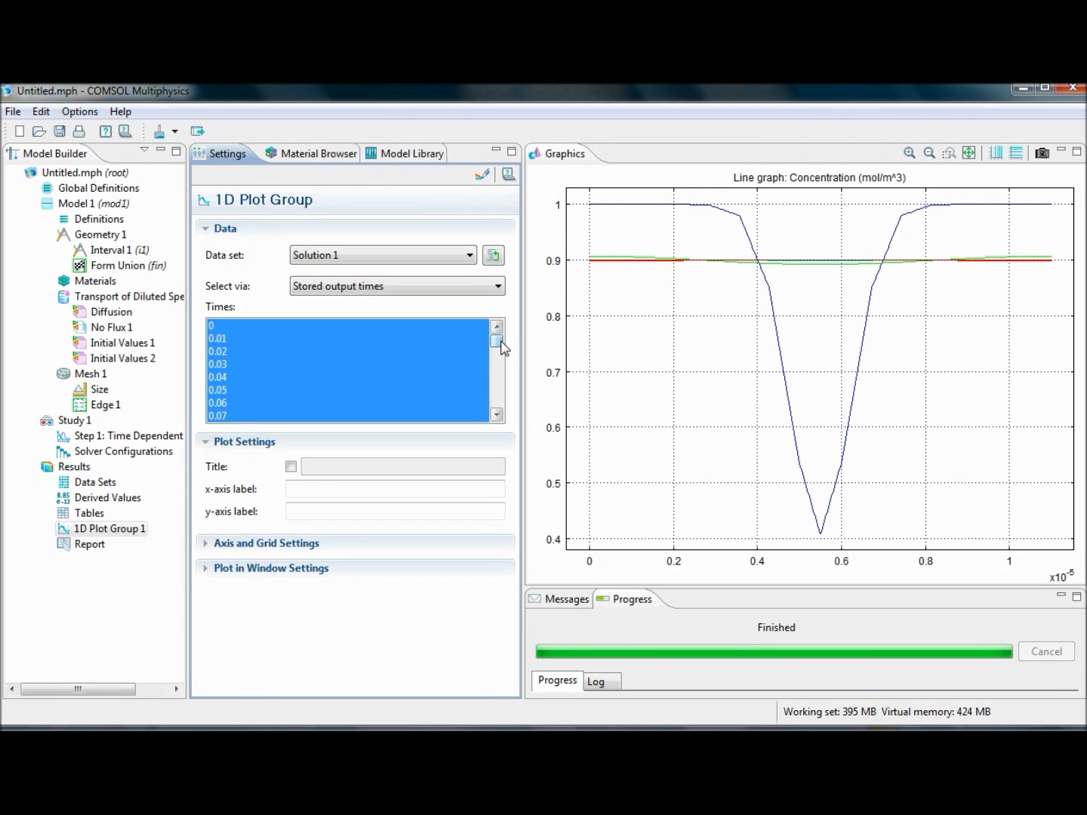
Review the stored output times of 1D Plot Group 1 and select the whole list starting from time 0
left_click_drag(499, 347, 499, 415)
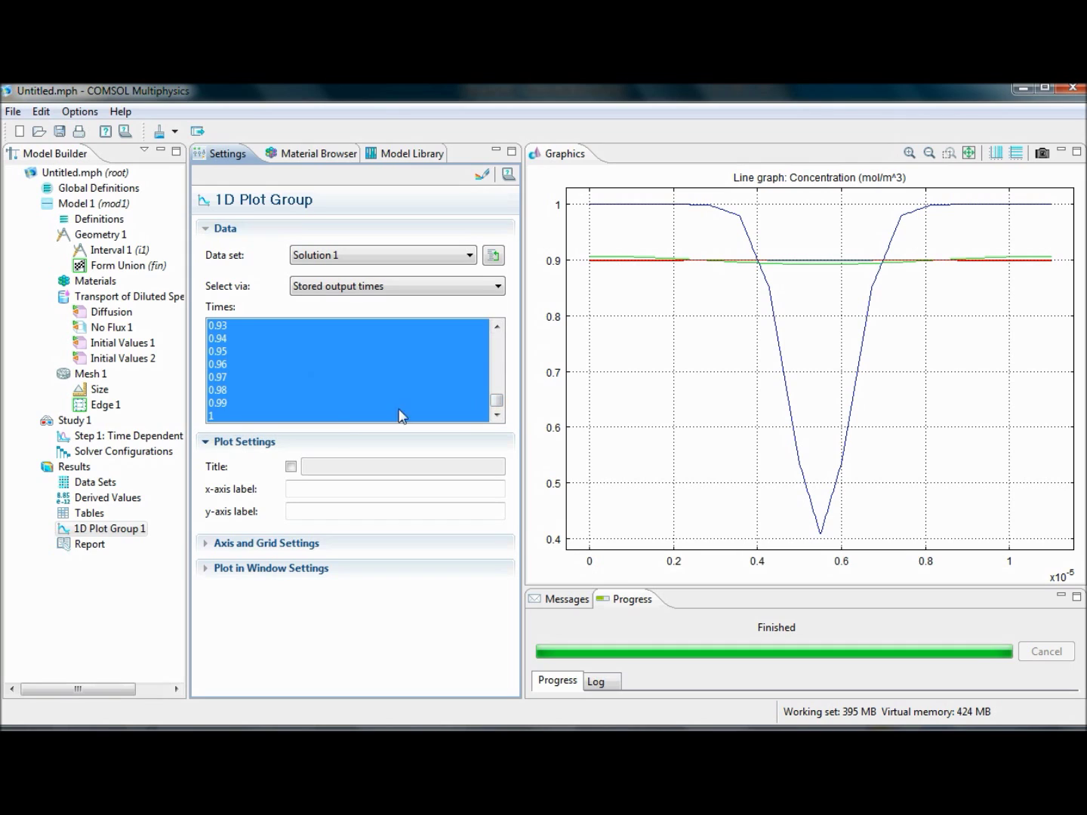
left_click(415, 377)
left_click(394, 364)
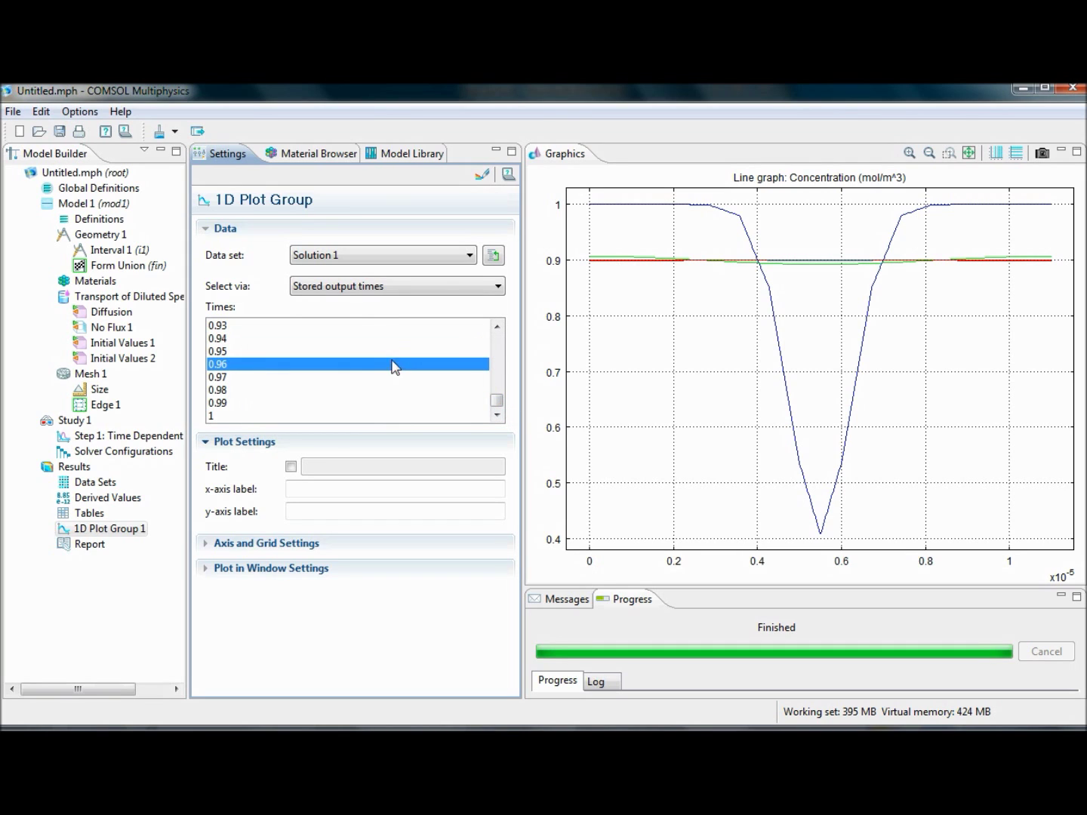
left_click(390, 352)
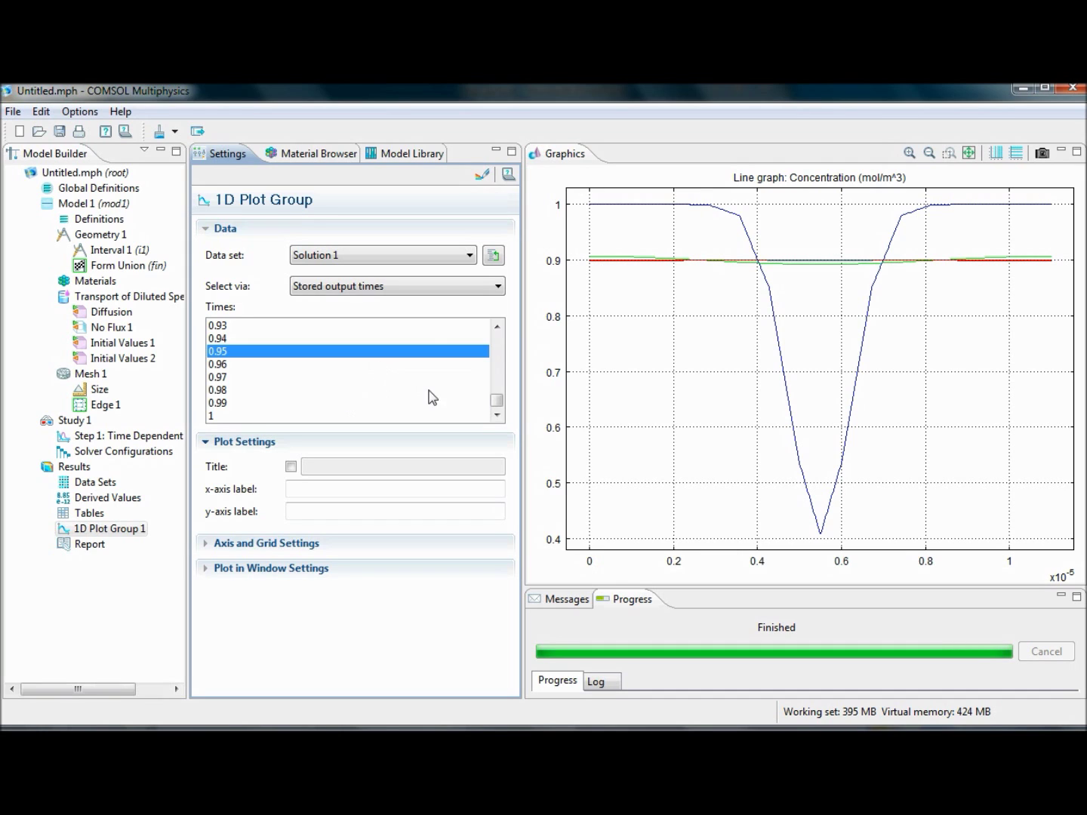
left_click_drag(497, 400, 499, 326)
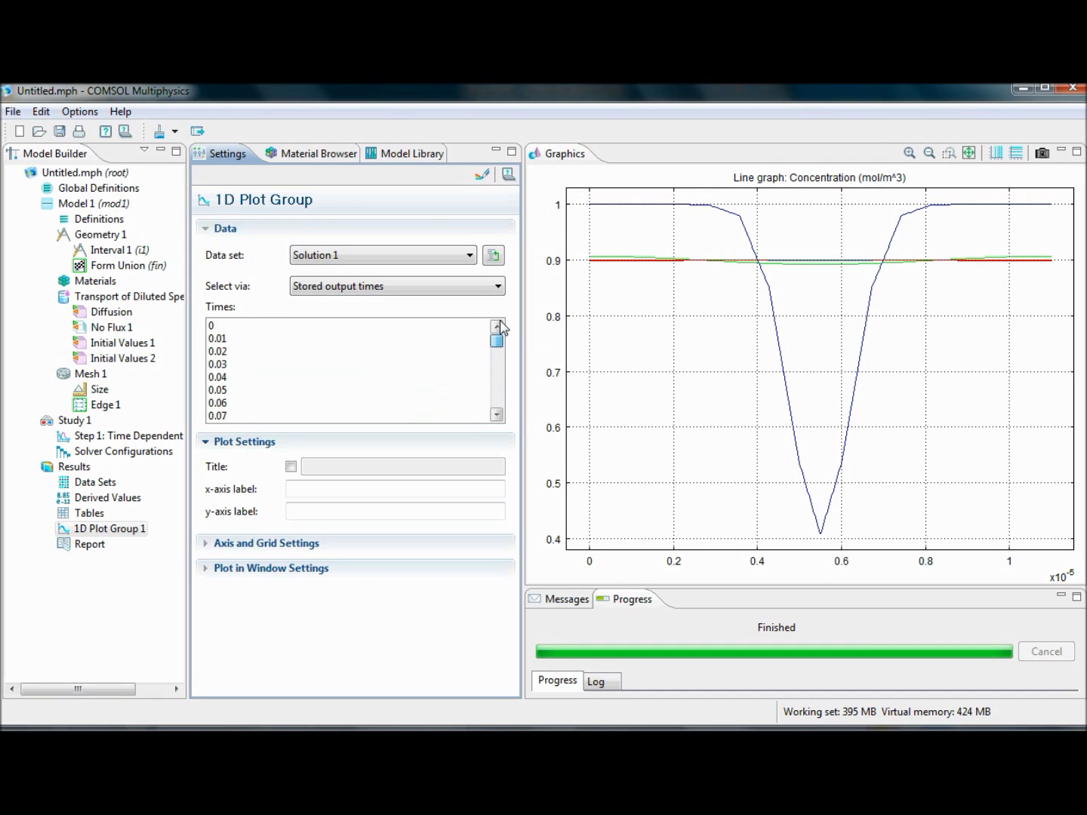
left_click(225, 330)
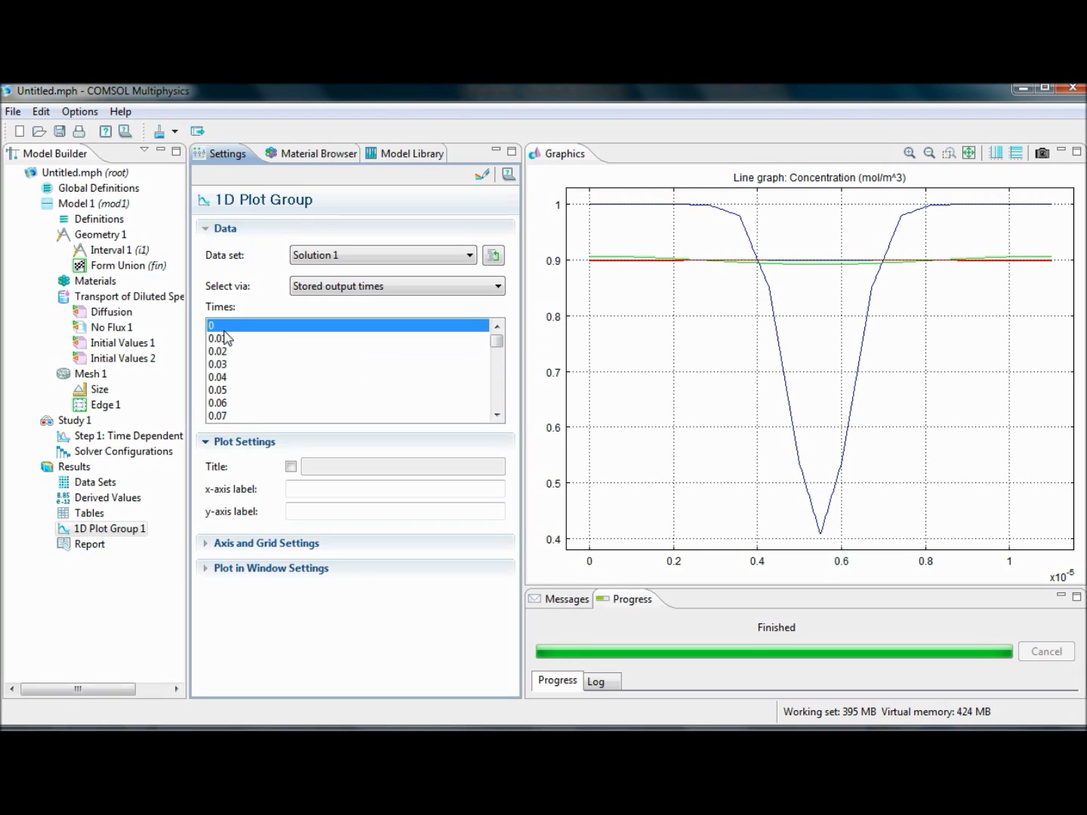
key("shift+Down")
key("shift+Down")
key("shift+Down")
key("shift+Down")
key("shift+Down")
key("shift+Down")
key("shift+Down")
key("shift+Down")
key("shift+Down")
key("shift+Down")
key("shift+Down")
key("shift+Down")
key("shift+Down")
key("shift+Down")
key("shift+Down")
key("shift+Down")
key("shift+Down")
key("shift+Down")
key("shift+Down")
key("shift+Down")
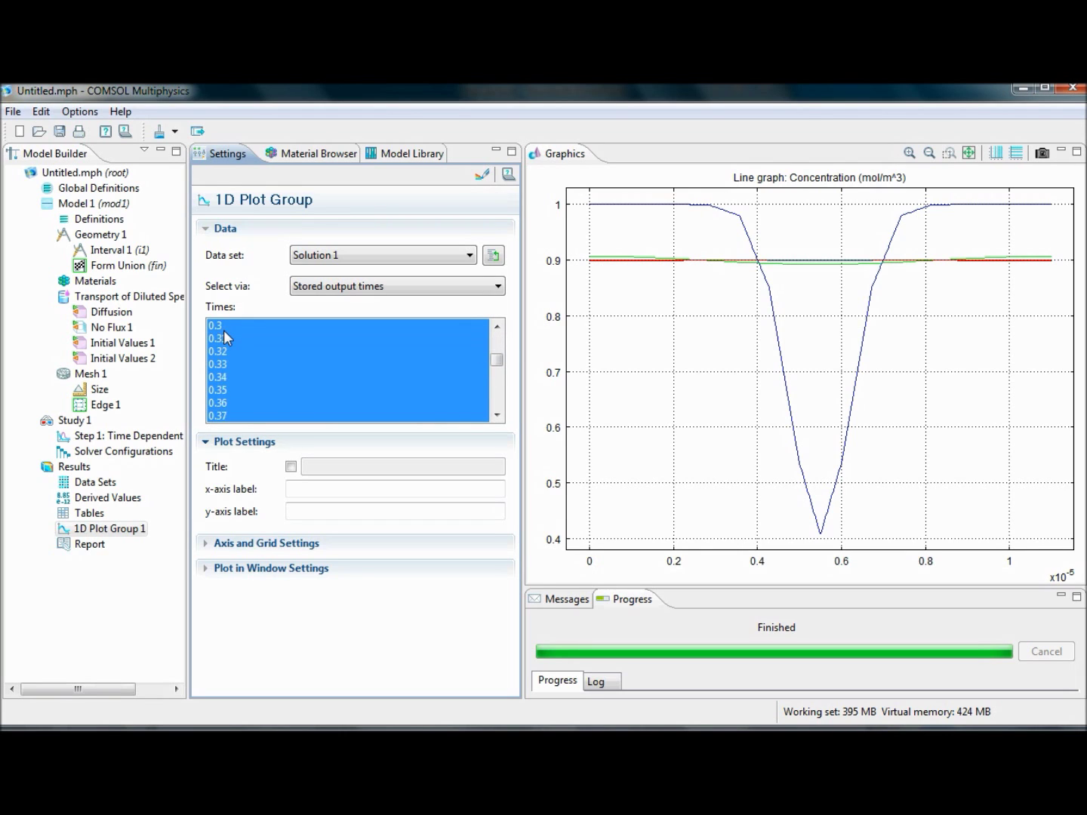
key("shift+Down")
key("shift+Down")
key("shift+Down")
key("shift+Down")
key("shift+Down")
key("shift+Down")
key("shift+Down")
key("shift+Down")
key("shift+Down")
key("shift+Down")
key("shift+Down")
key("shift+Down")
key("shift+Down")
key("shift+Down")
key("shift+Down")
key("shift+Down")
key("shift+Down")
key("shift+Down")
key("shift+Down")
key("shift+Down")
key("shift+Down")
key("shift+Down")
key("shift+Down")
key("shift+Down")
Set the diffusion coefficient of the Diffusion node to 1e-14 m²/s and recompute Study 1
left_click(79, 421)
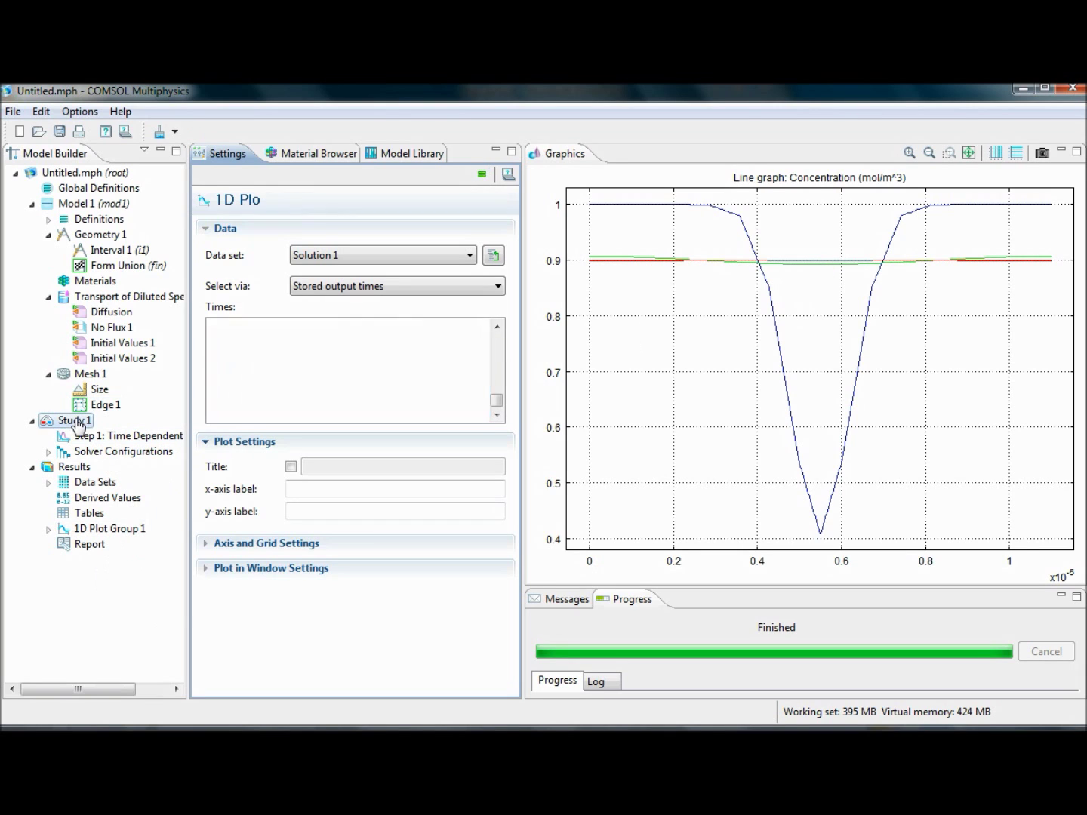
left_click(98, 284)
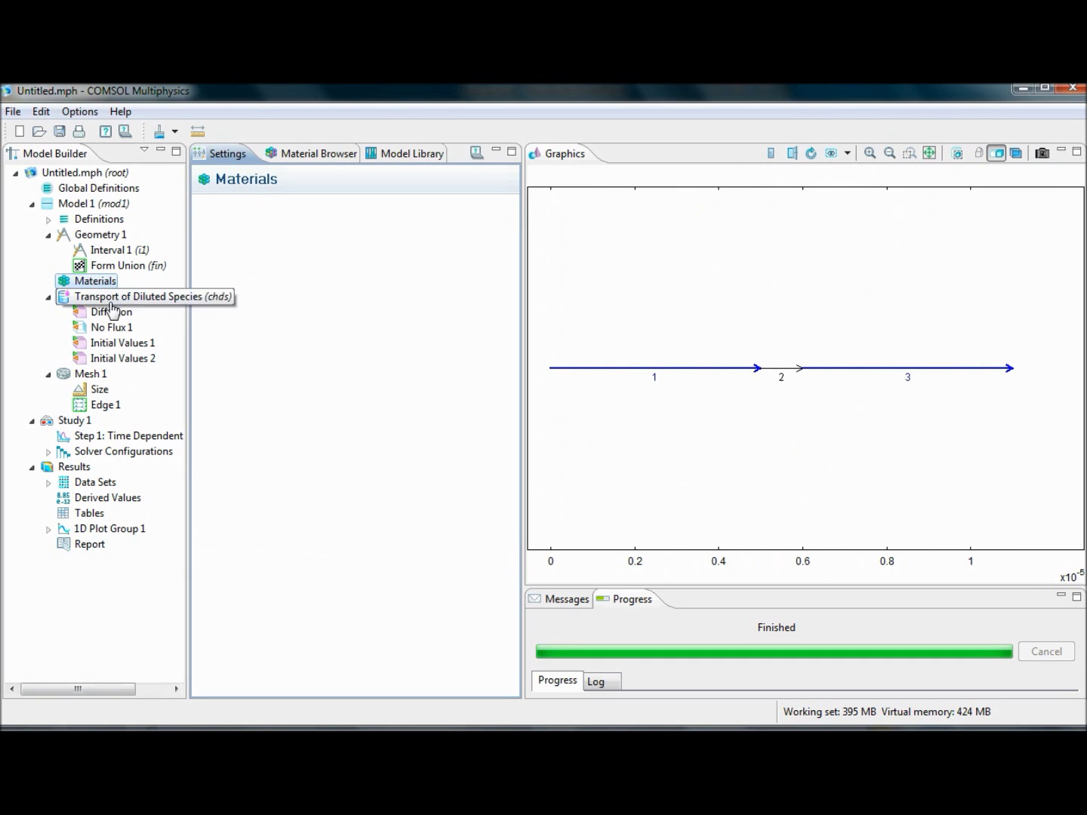
left_click(117, 303)
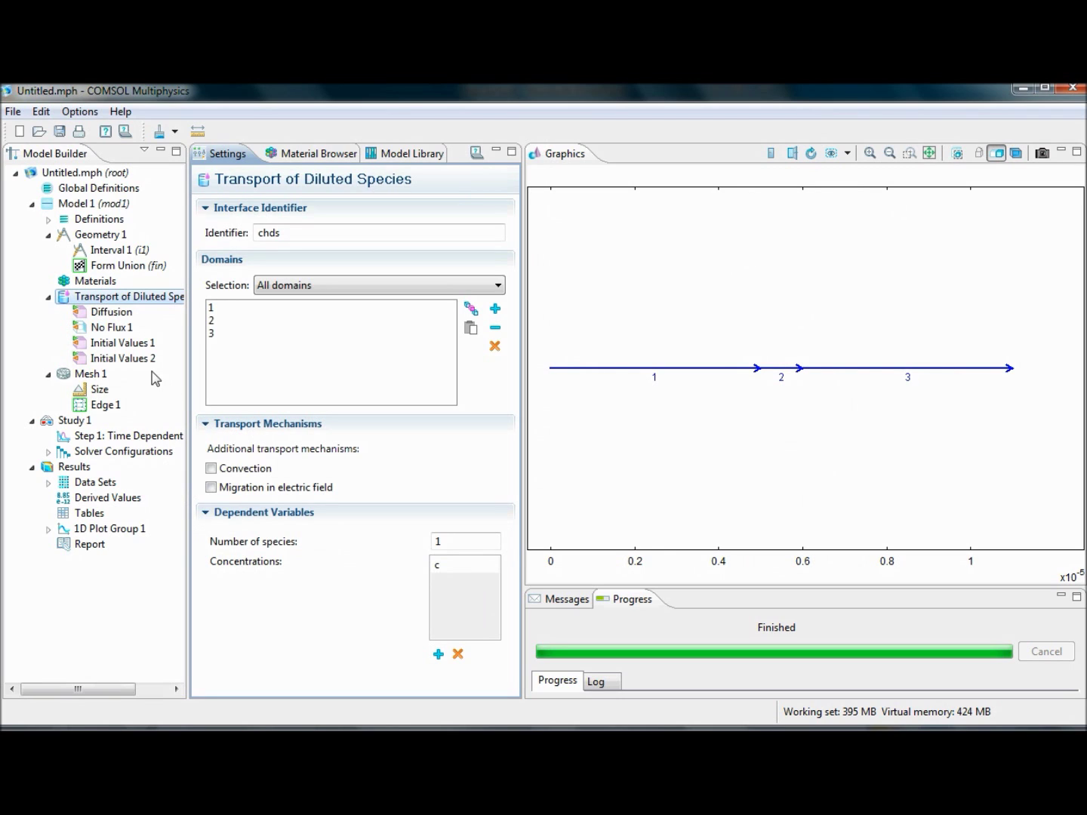
left_click(107, 311)
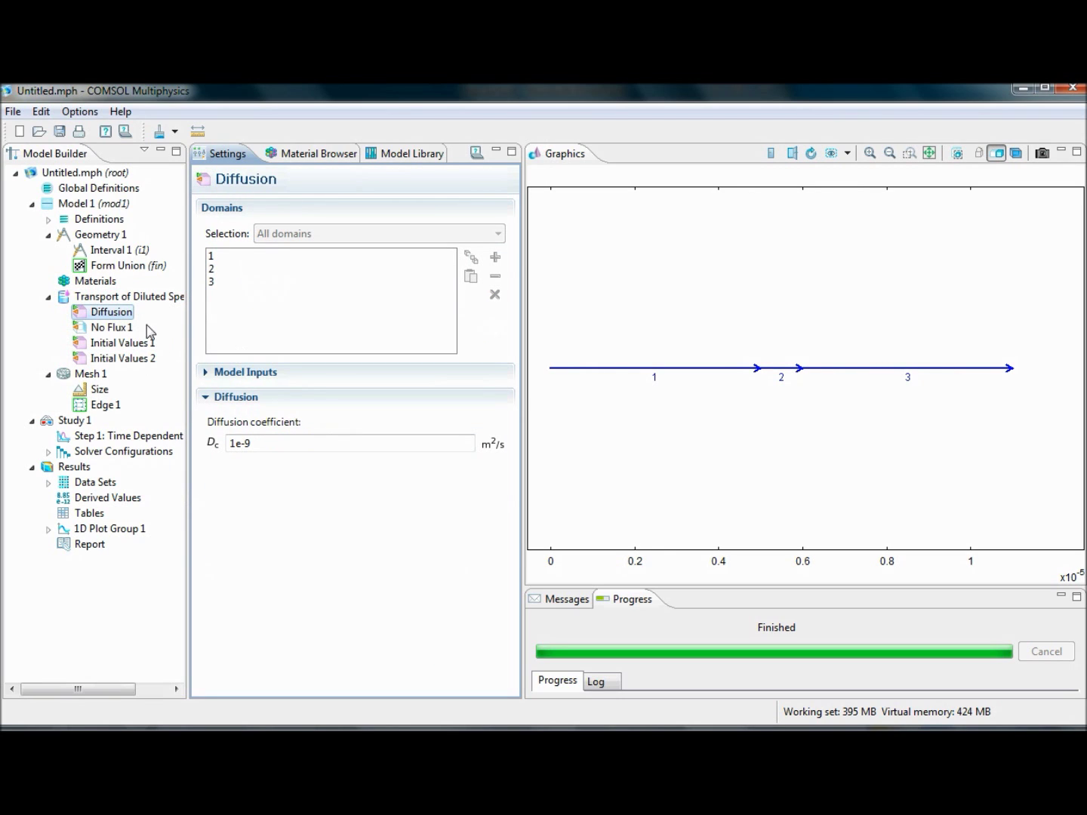
left_click(251, 444)
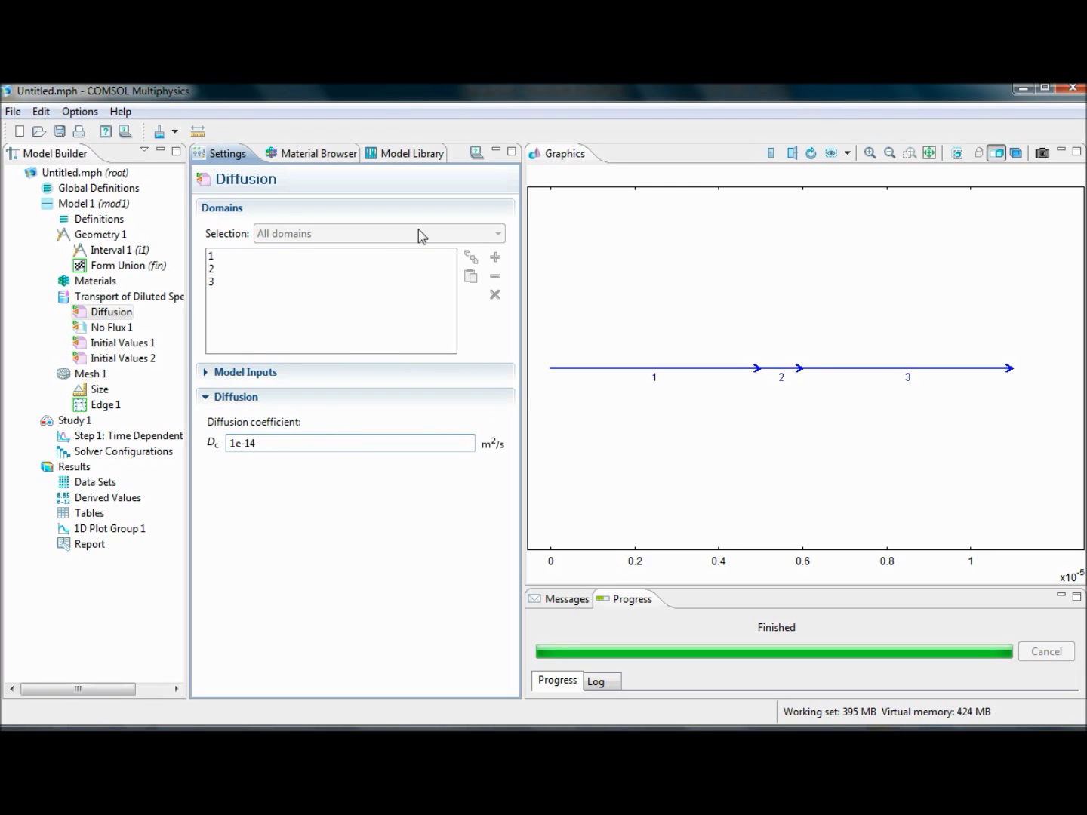
left_click(71, 421)
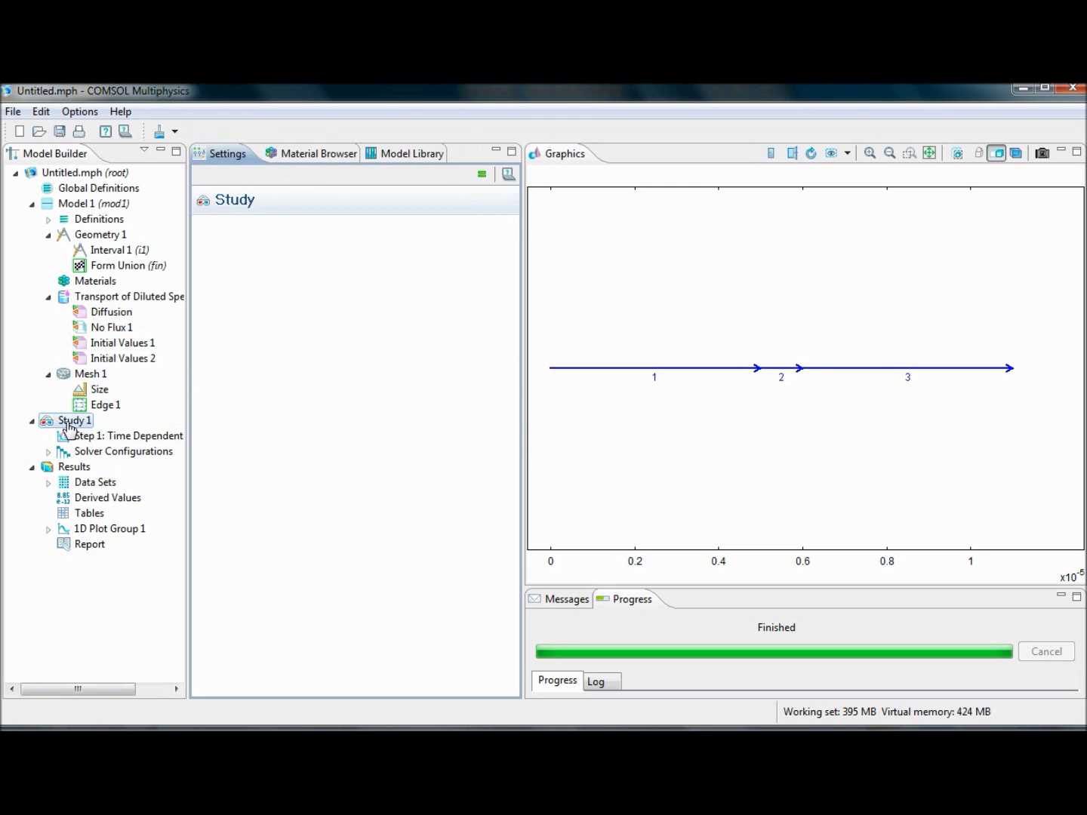
left_click(481, 173)
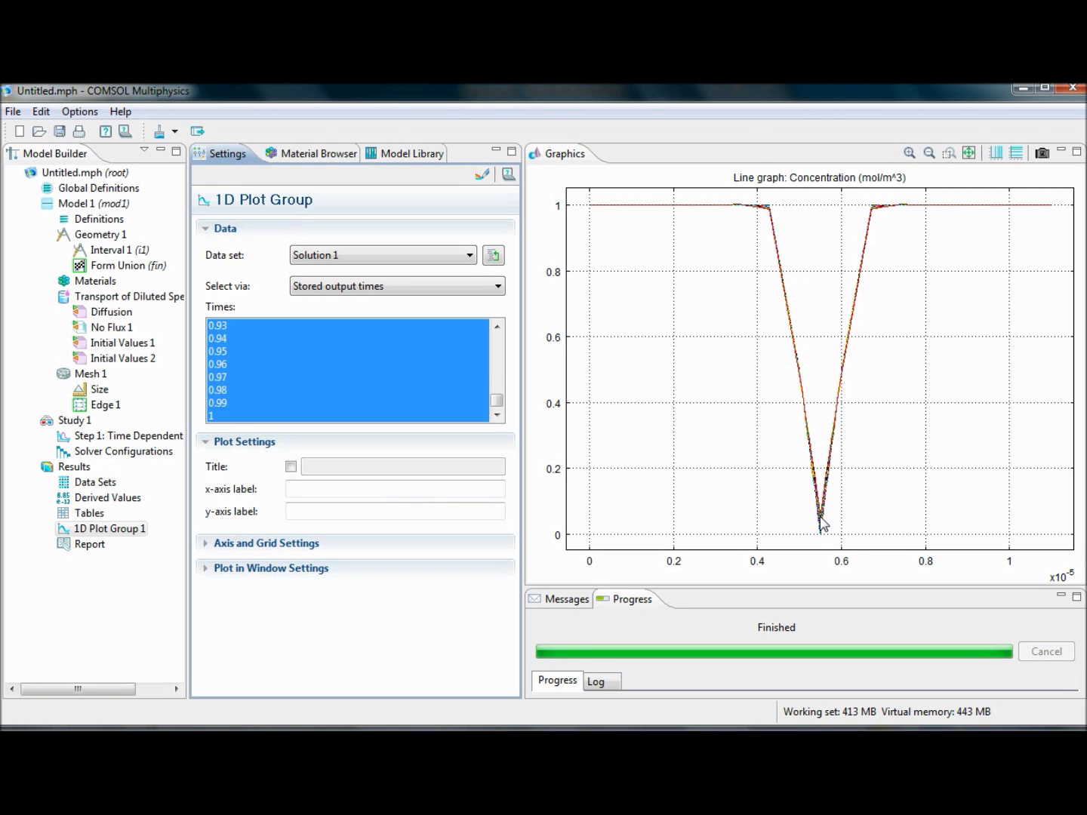
Set the diffusion coefficient of the Diffusion node to 1e-10 m²/s and recompute Study 1
left_click(106, 312)
left_click(259, 445)
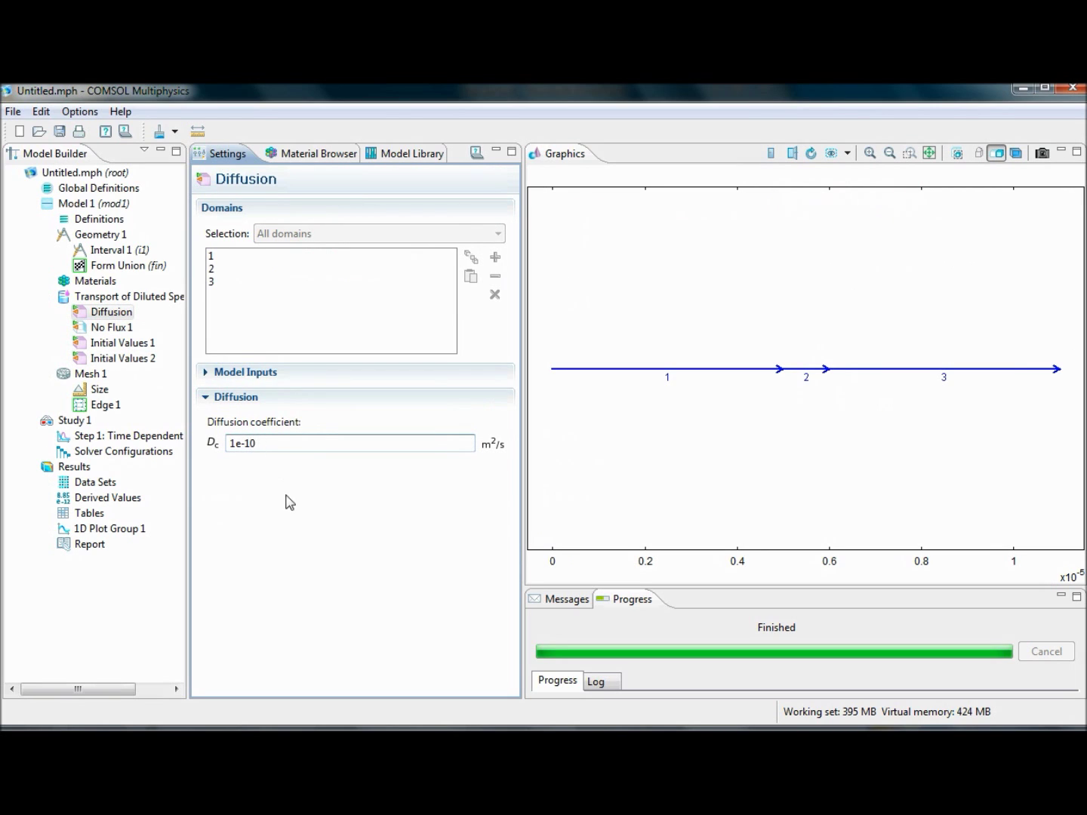
left_click(74, 420)
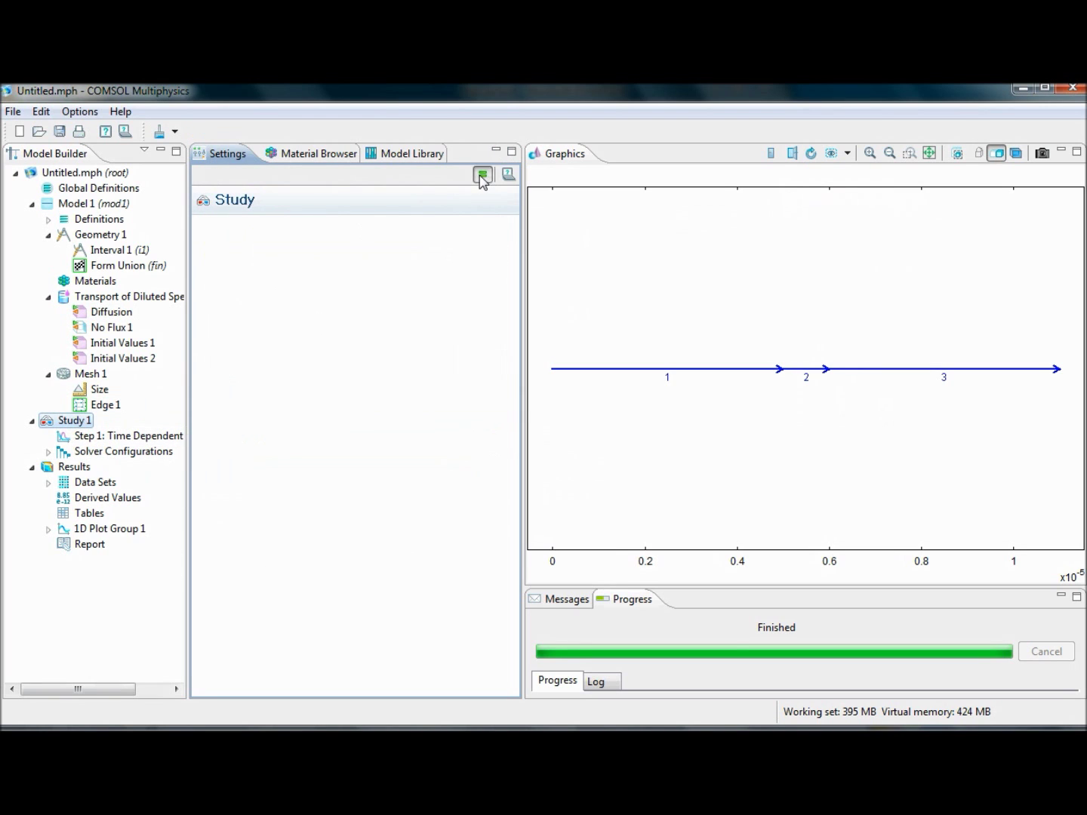
left_click(483, 174)
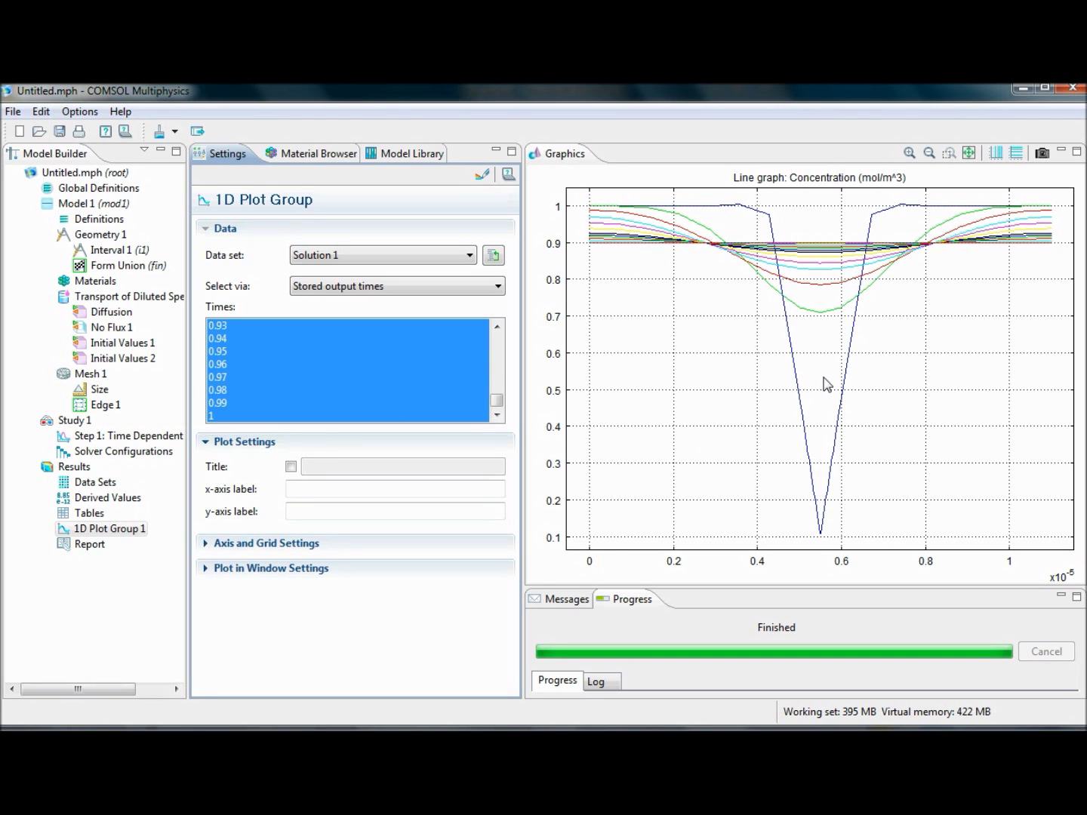
Refine the mesh with a custom maximum element size of 7.37e-8 m and recompute Study 1
left_click(87, 377)
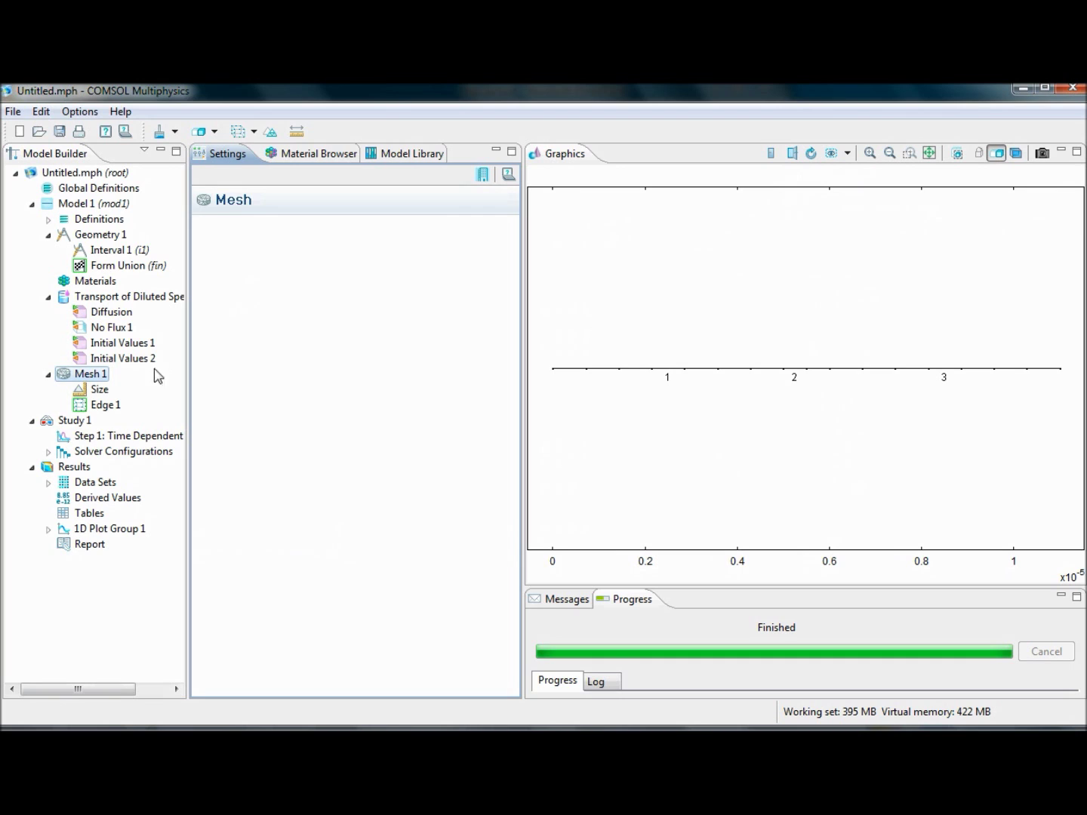
left_click(94, 390)
left_click(215, 279)
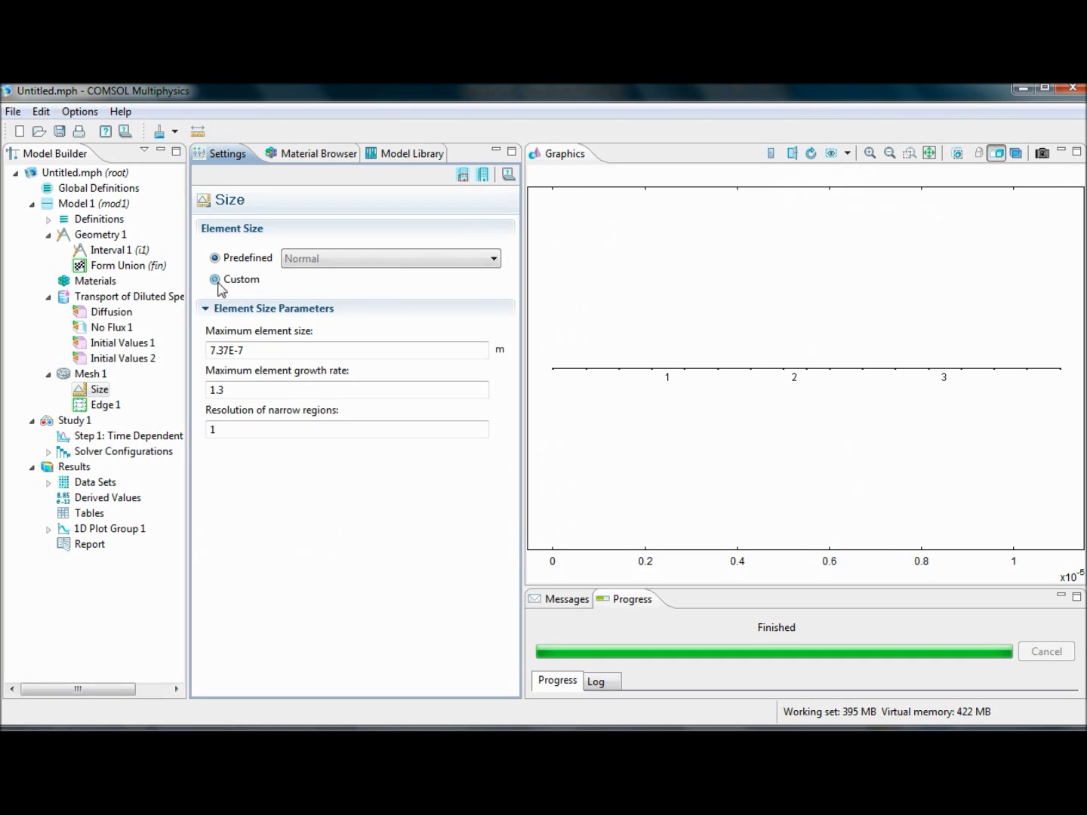
left_click(269, 355)
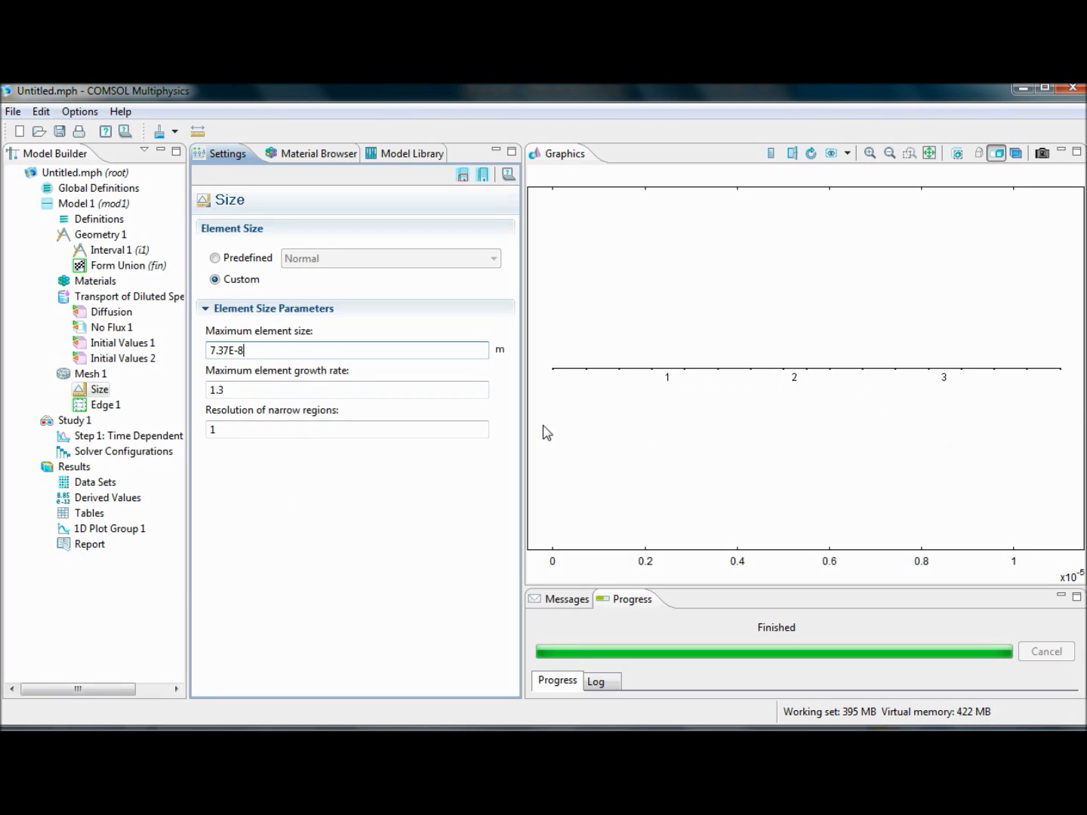
left_click(463, 174)
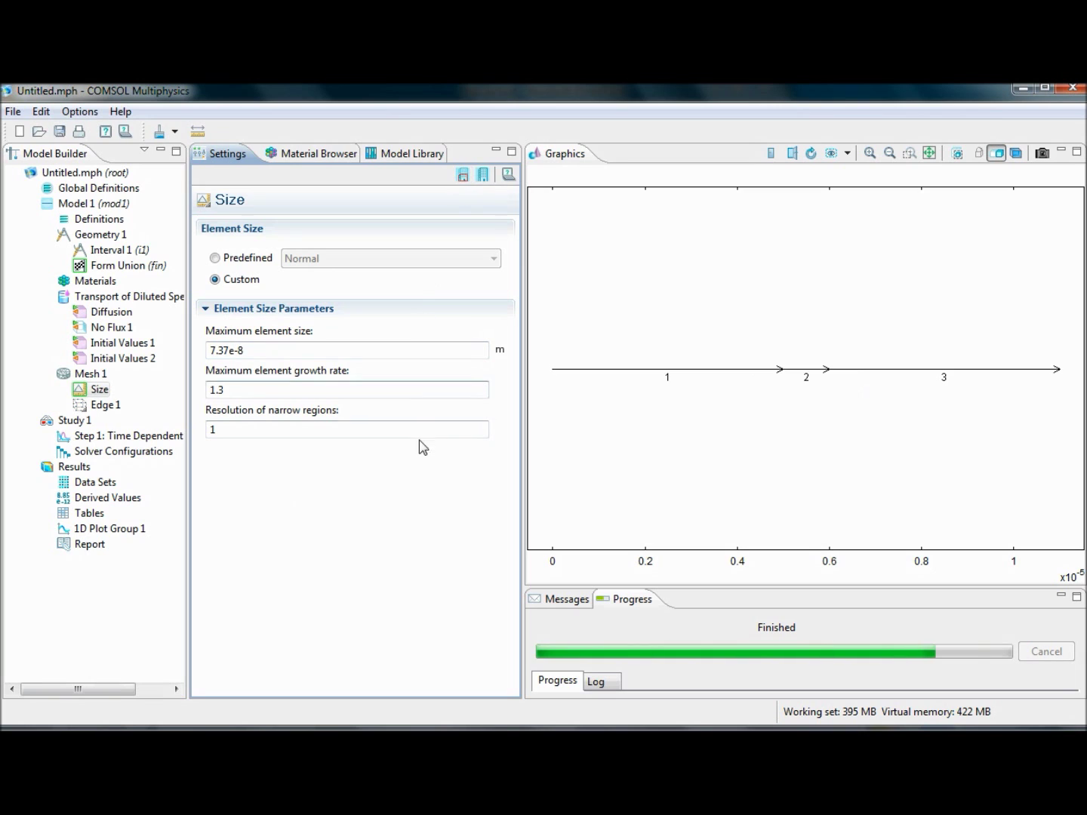
left_click(75, 421)
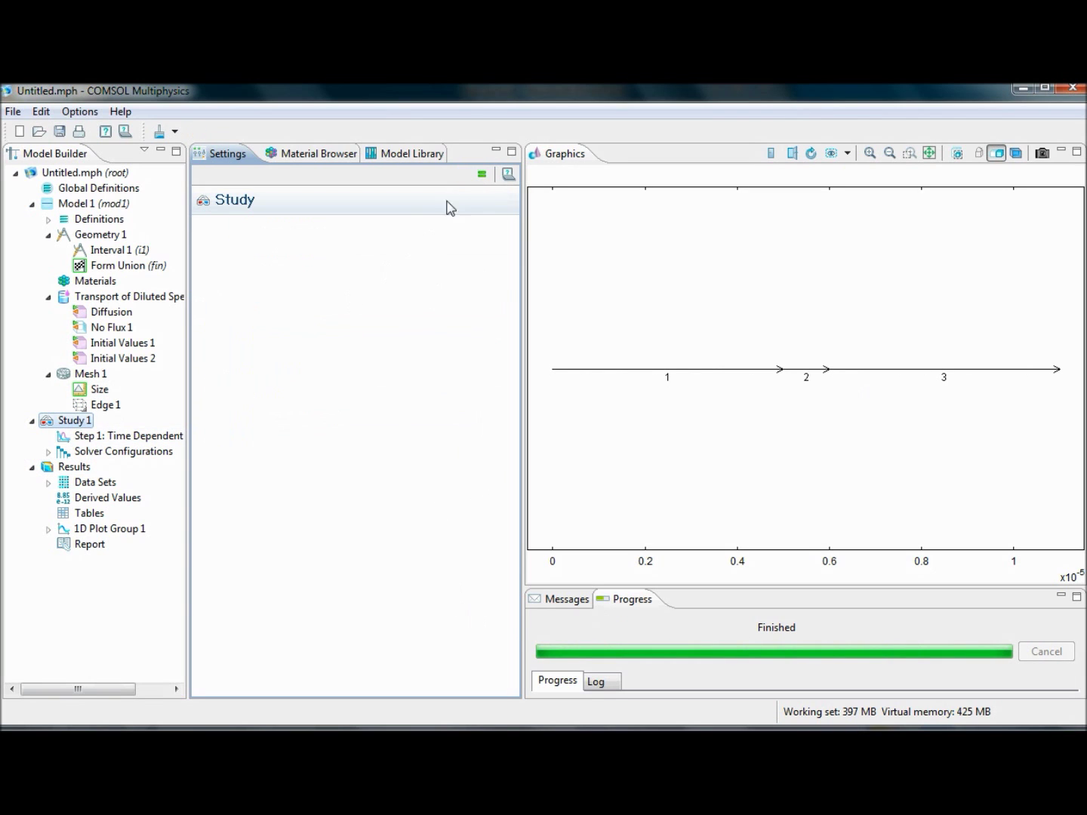
left_click(482, 174)
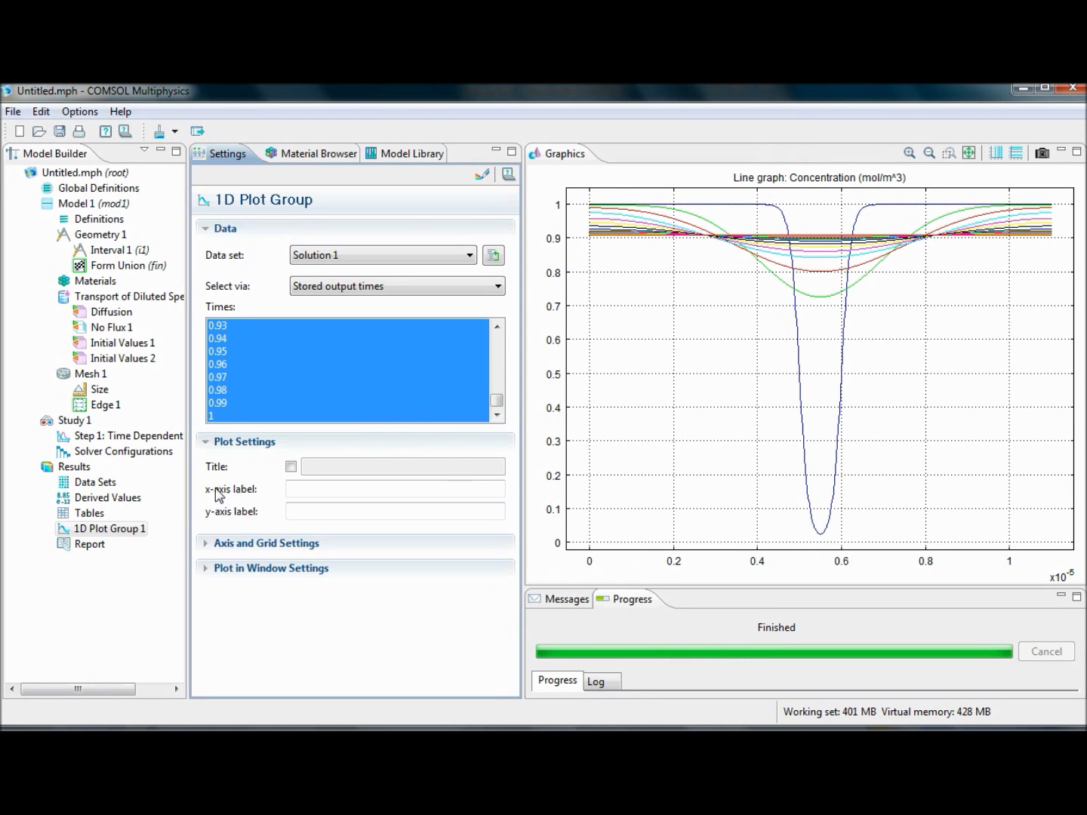
Add an animation of 1D Plot Group 1 to the report and export it as a GIF movie
left_click(87, 545)
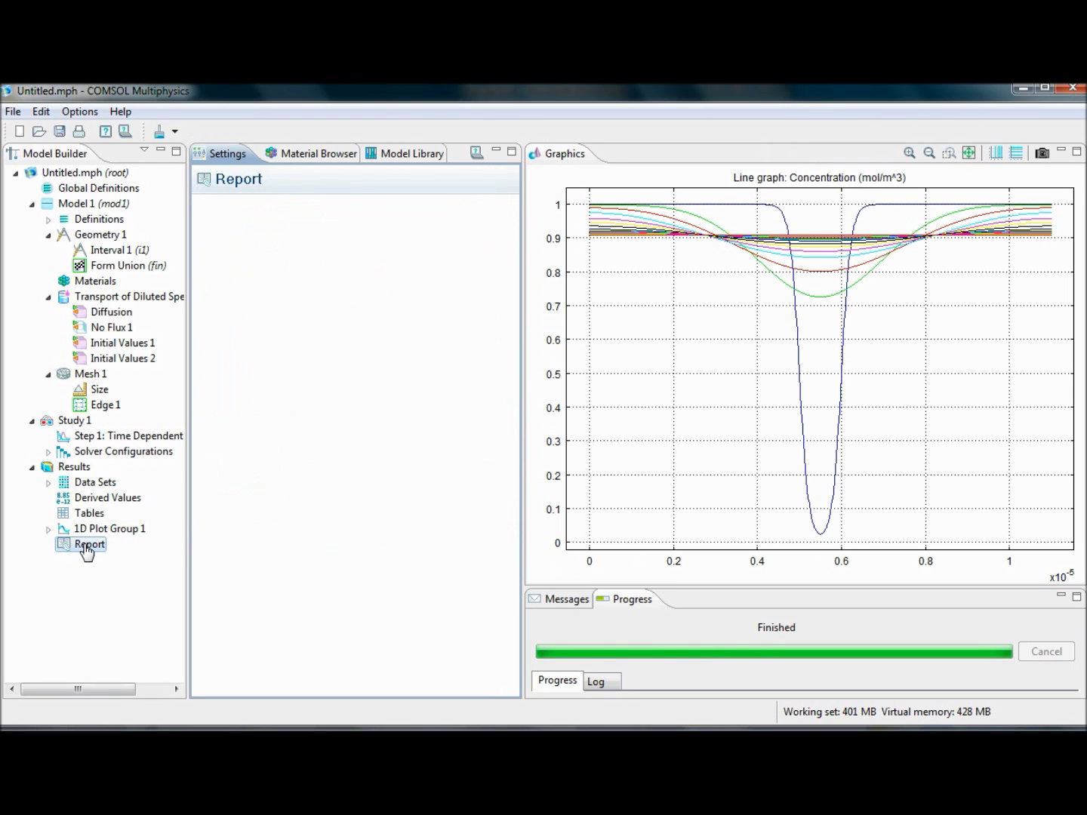
right_click(84, 546)
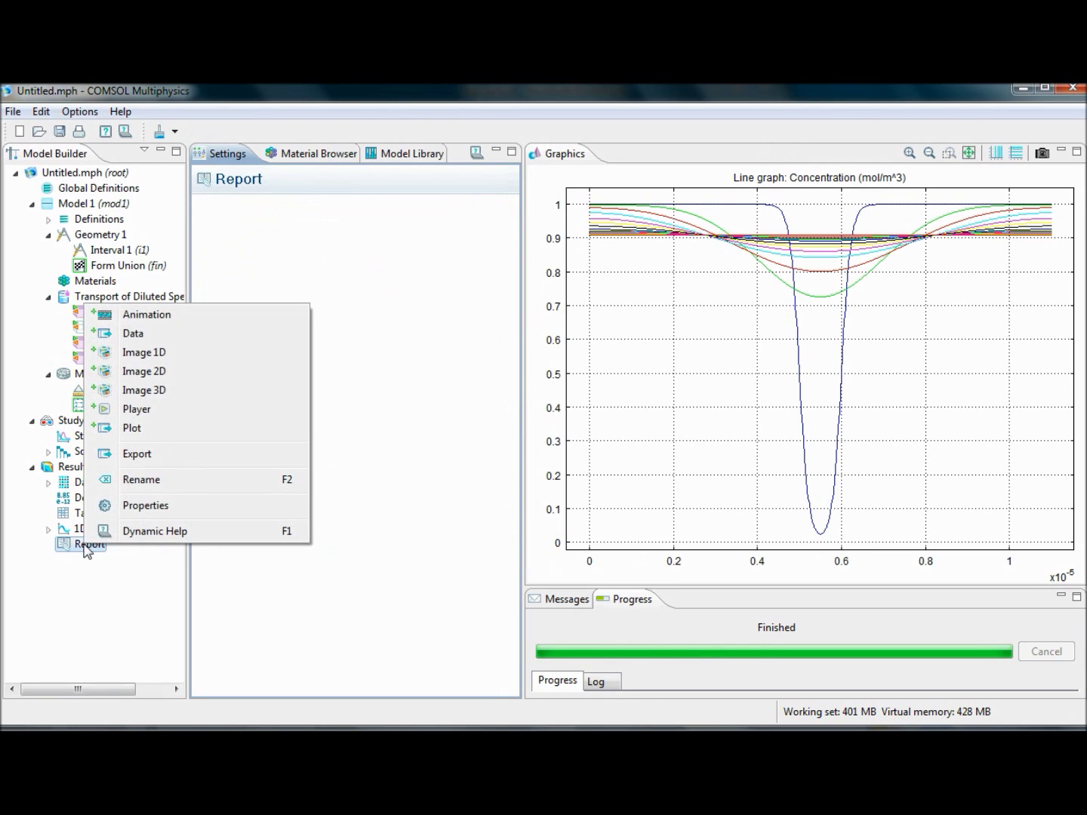
left_click(136, 316)
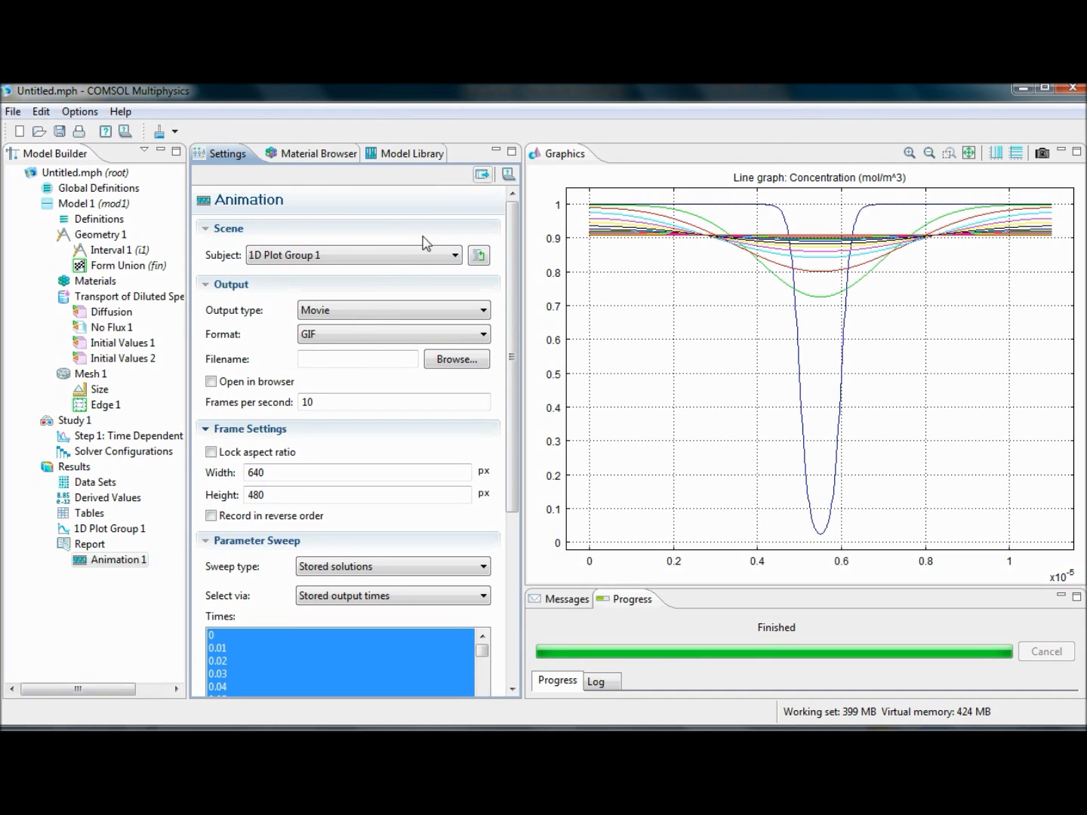
left_click(483, 176)
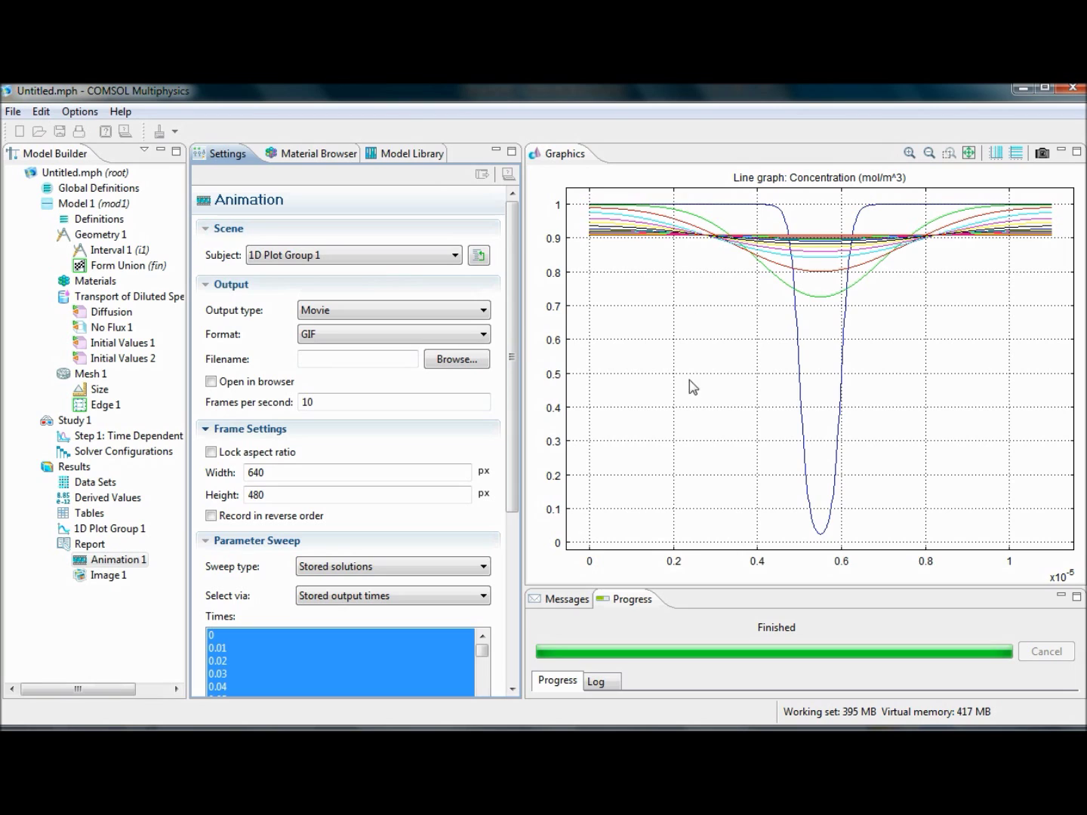